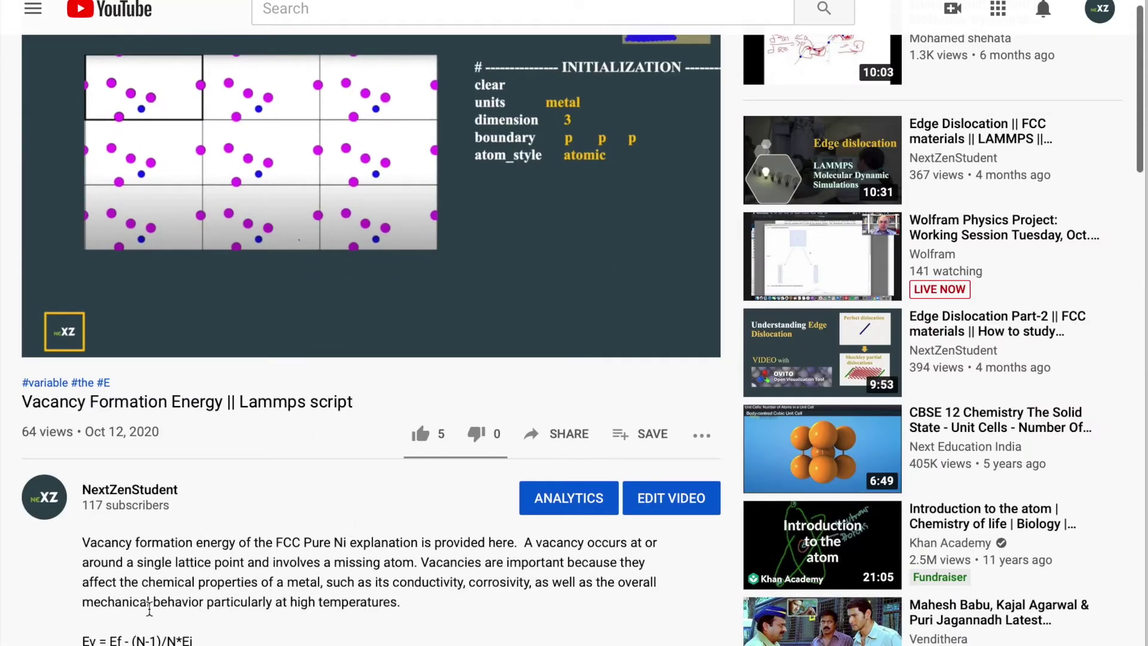
pyautogui.scroll(-1, 272, 469)
pyautogui.scroll(-4, 271, 469)
pyautogui.scroll(-1, 273, 469)
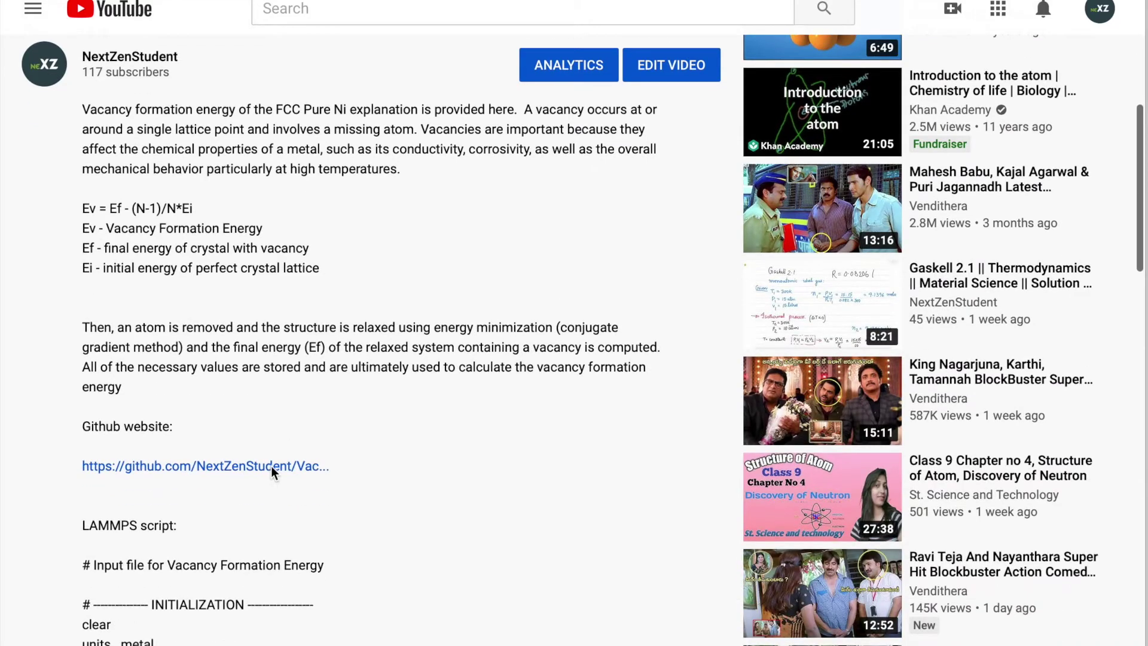
# Step: Open the Vacancy-Formation-energy GitHub repository linked in the video description
pyautogui.click(273, 466)
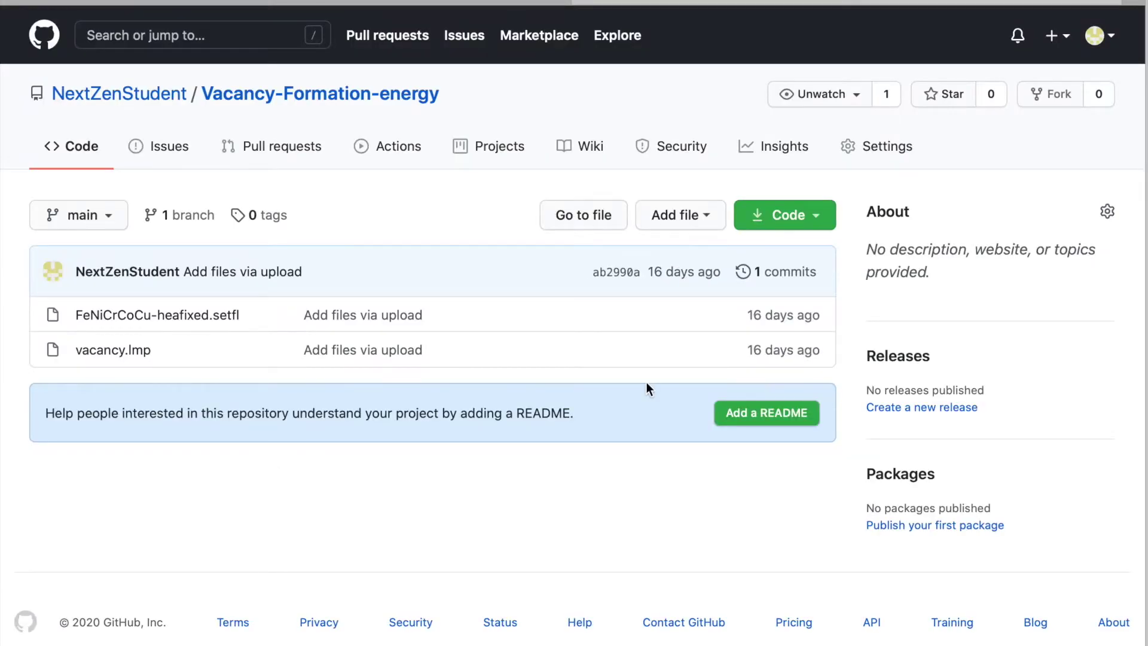
# Step: Reveal the repository's Clone and Download ZIP options
pyautogui.click(753, 222)
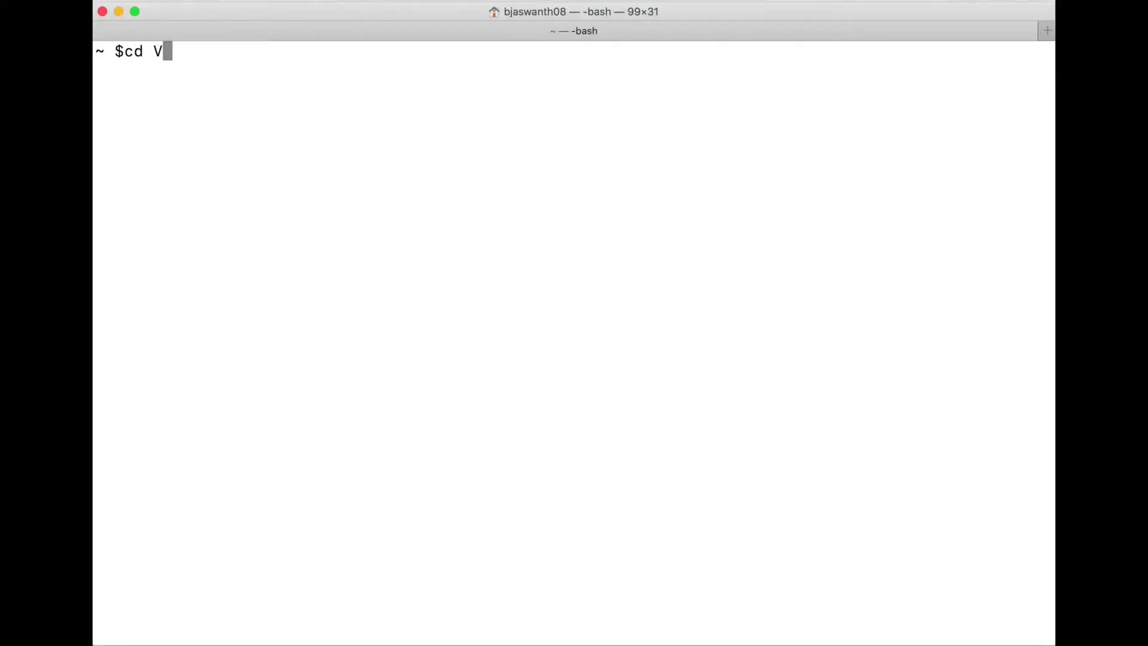
pyautogui.write('a')
pyautogui.write('ca')
pyautogui.write('n')
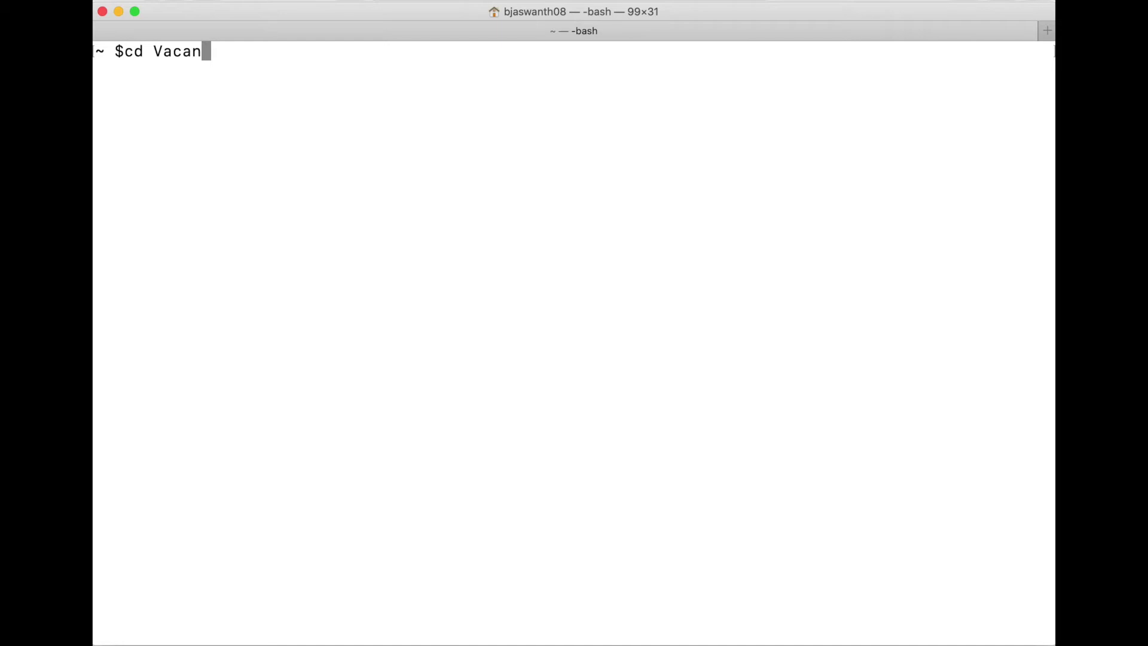
# Step: Enter the Downloads/Vacancy-Formation-energy-main folder and list its files
pyautogui.press('BackSpace')
pyautogui.press('BackSpace')
pyautogui.press('BackSpace')
pyautogui.press('BackSpace')
pyautogui.write('on')
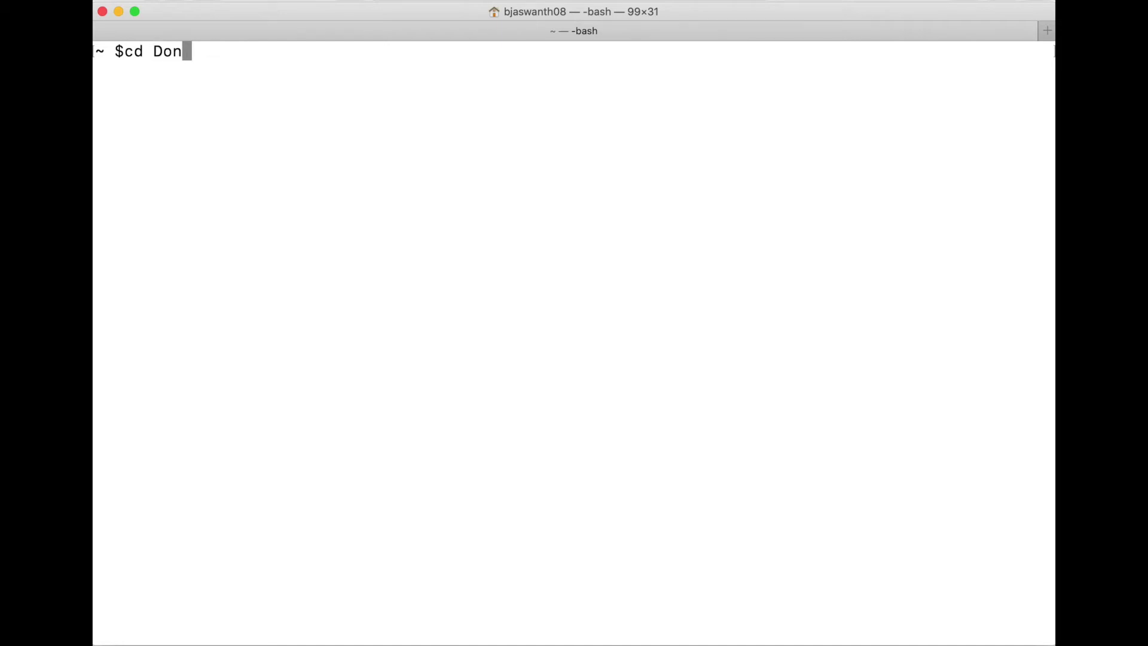
pyautogui.write('w')
pyautogui.press('Tab')
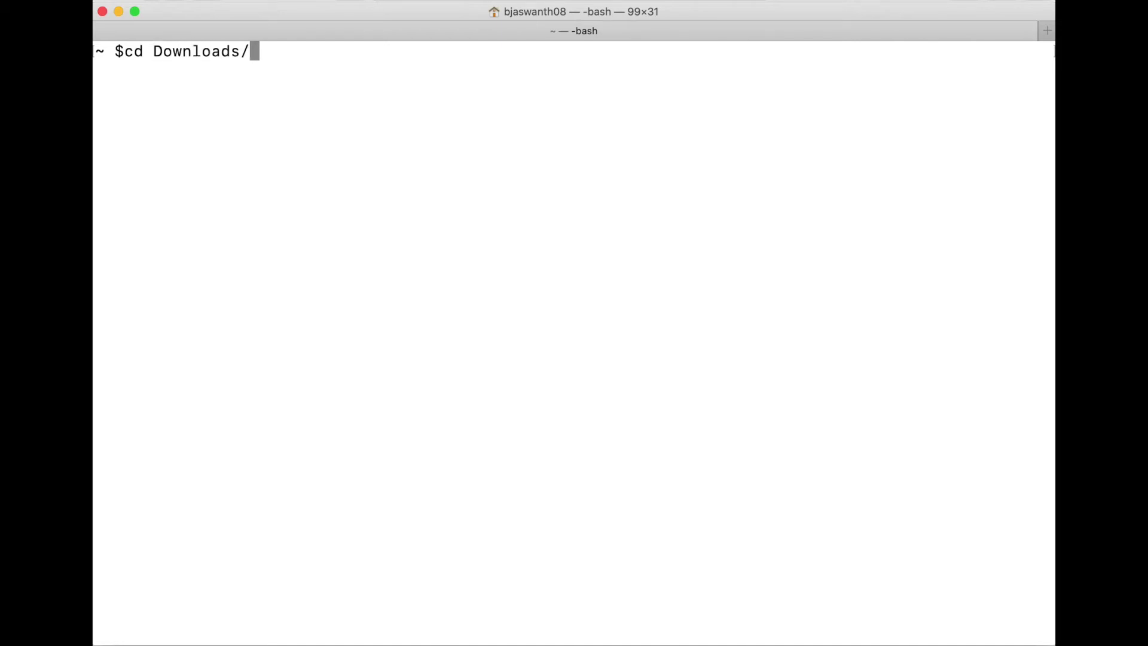
pyautogui.write('Vac')
pyautogui.press('Tab')
pyautogui.press('Return')
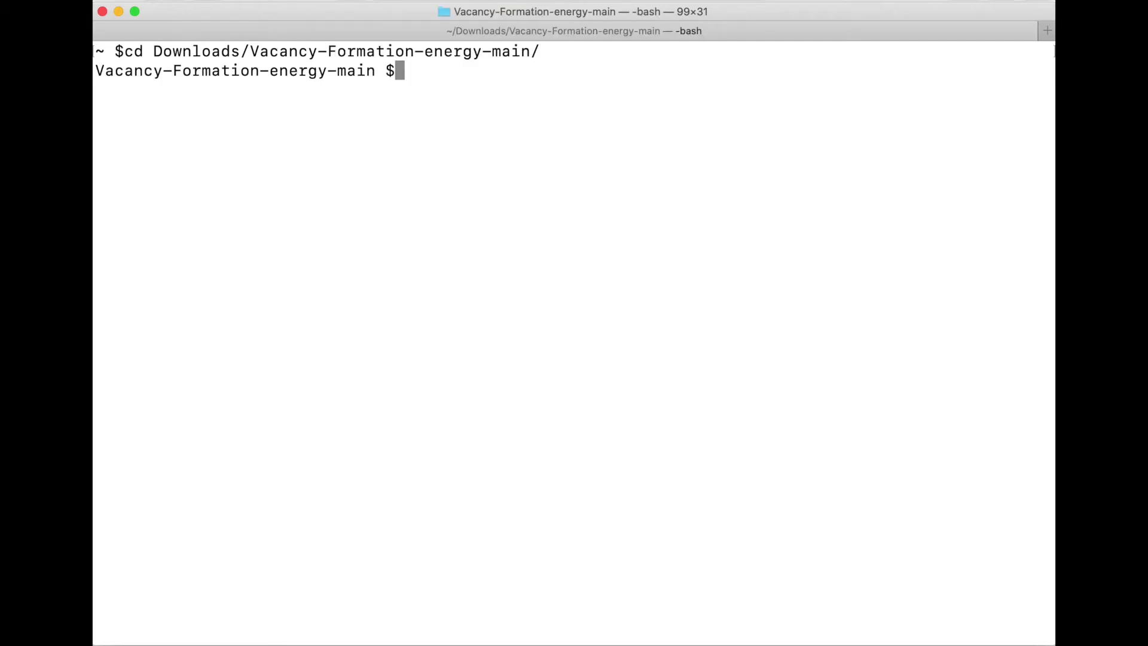
pyautogui.write('ls')
pyautogui.press('Return')
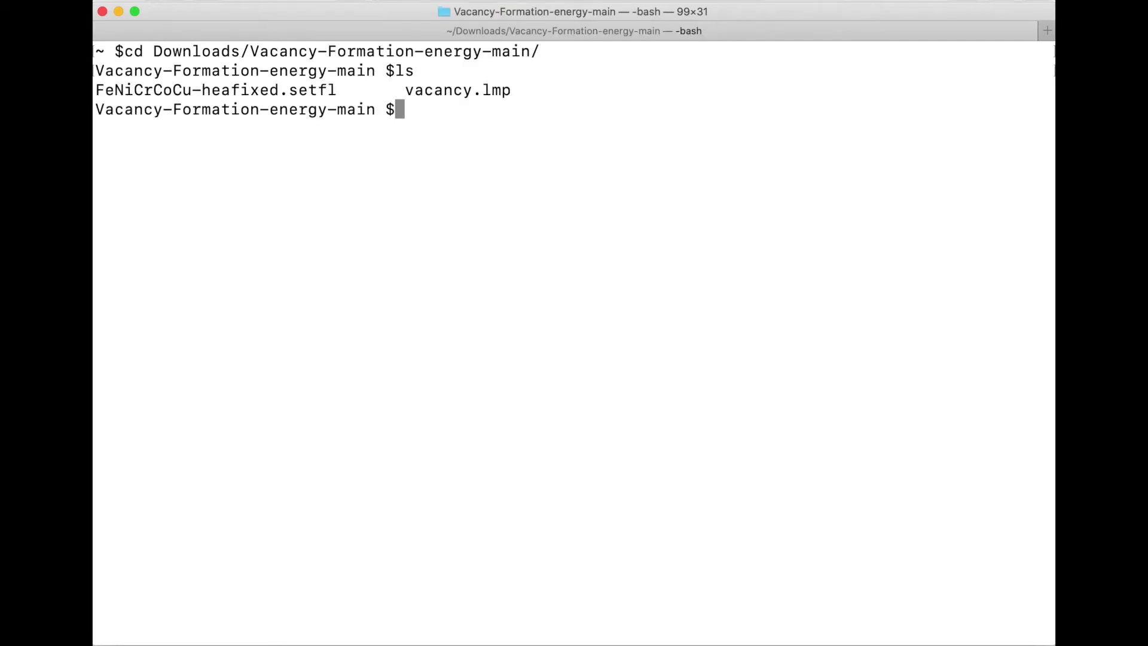
pyautogui.write('mpirun ')
pyautogui.write('-n 6 l')
pyautogui.write('mp_mpi -in ')
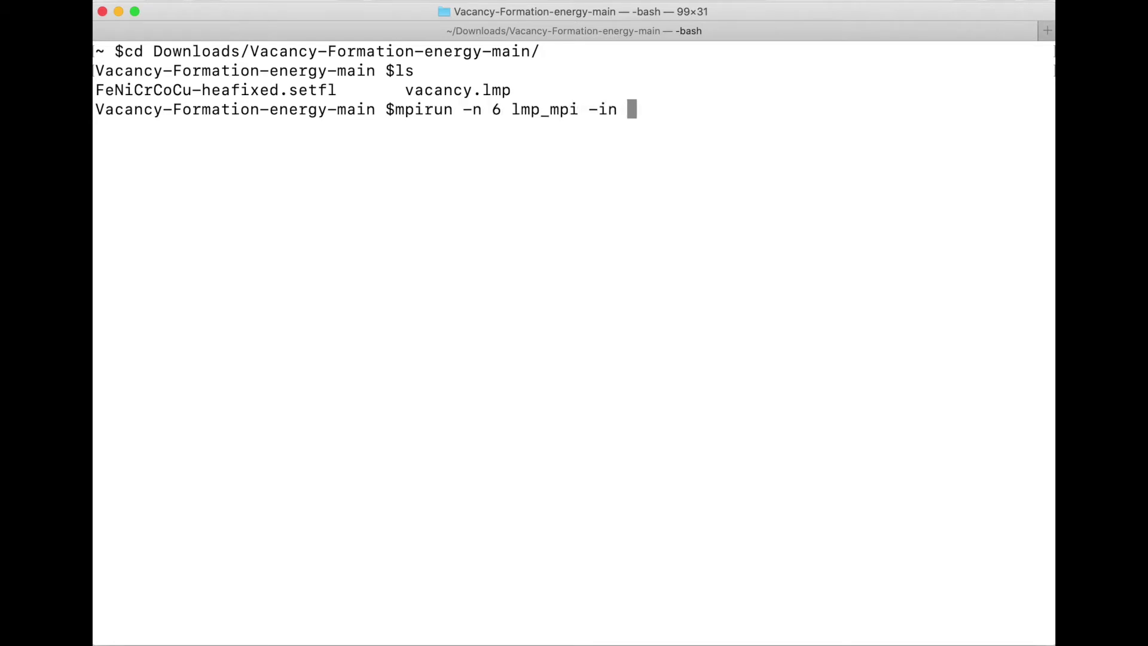
pyautogui.write('va')
# Step: Run vacancy.lmp with mpirun on six processes and list the resulting dump.atom
pyautogui.press('Tab')
pyautogui.press('Return')
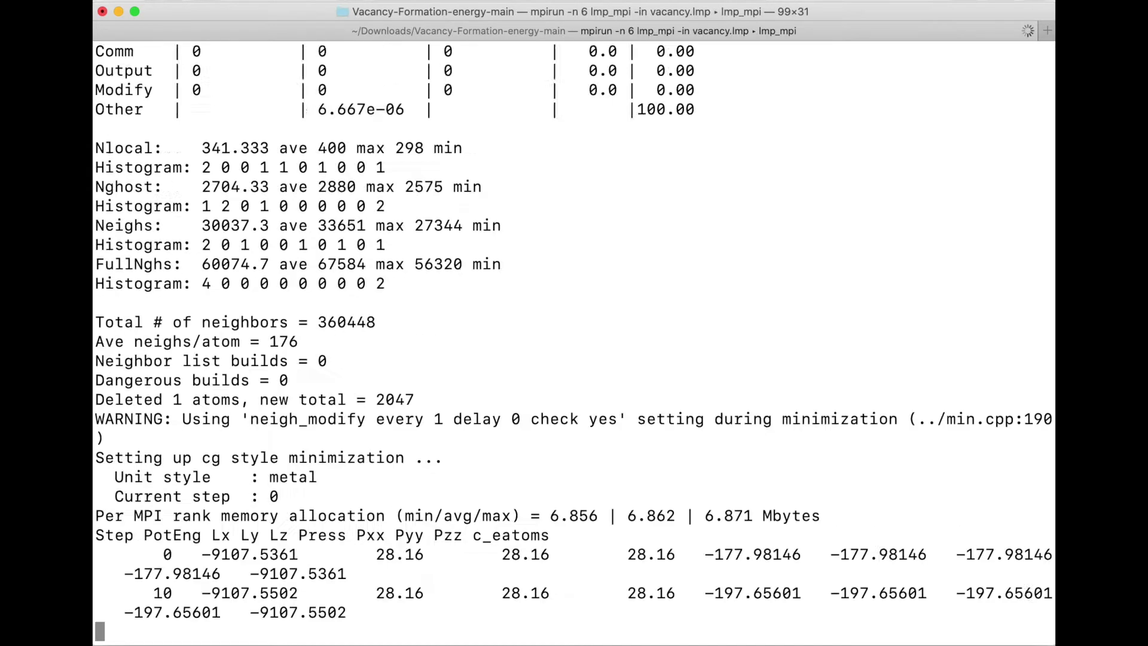
pyautogui.write('ls')
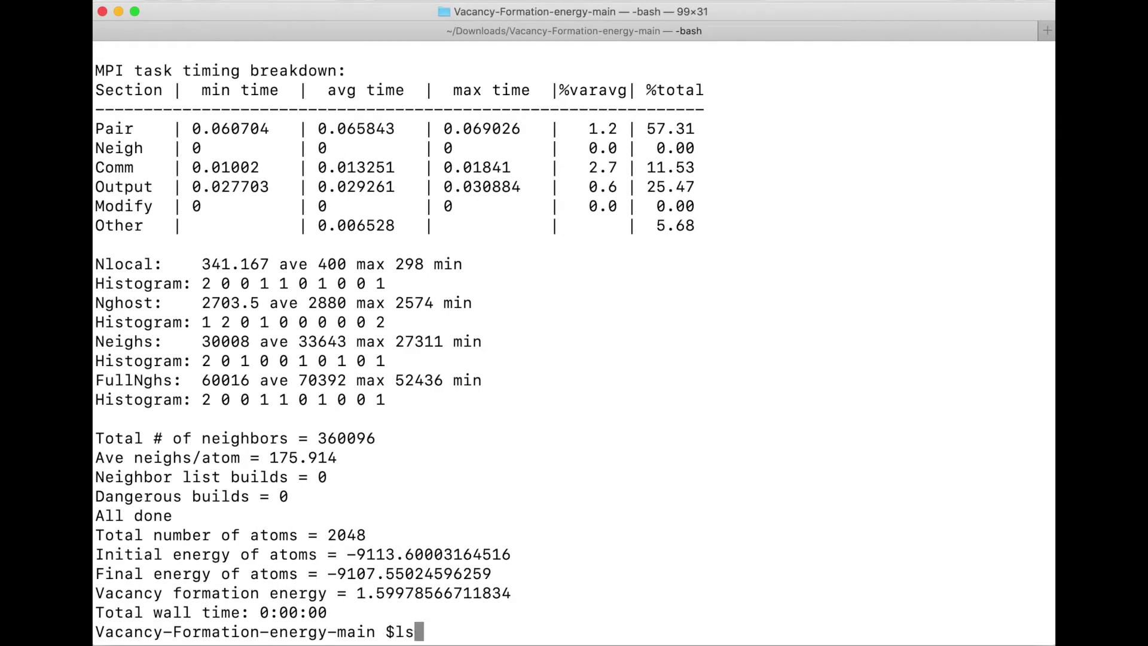
pyautogui.write(' *.atom')
pyautogui.press('Return')
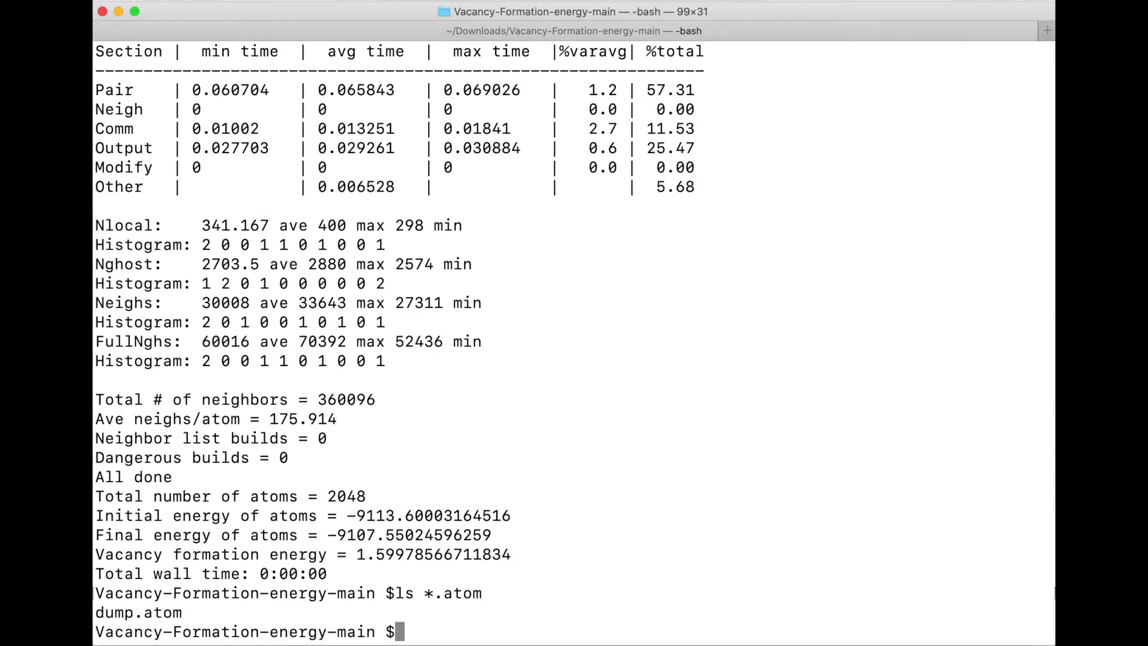
pyautogui.tripleClick(136, 613)
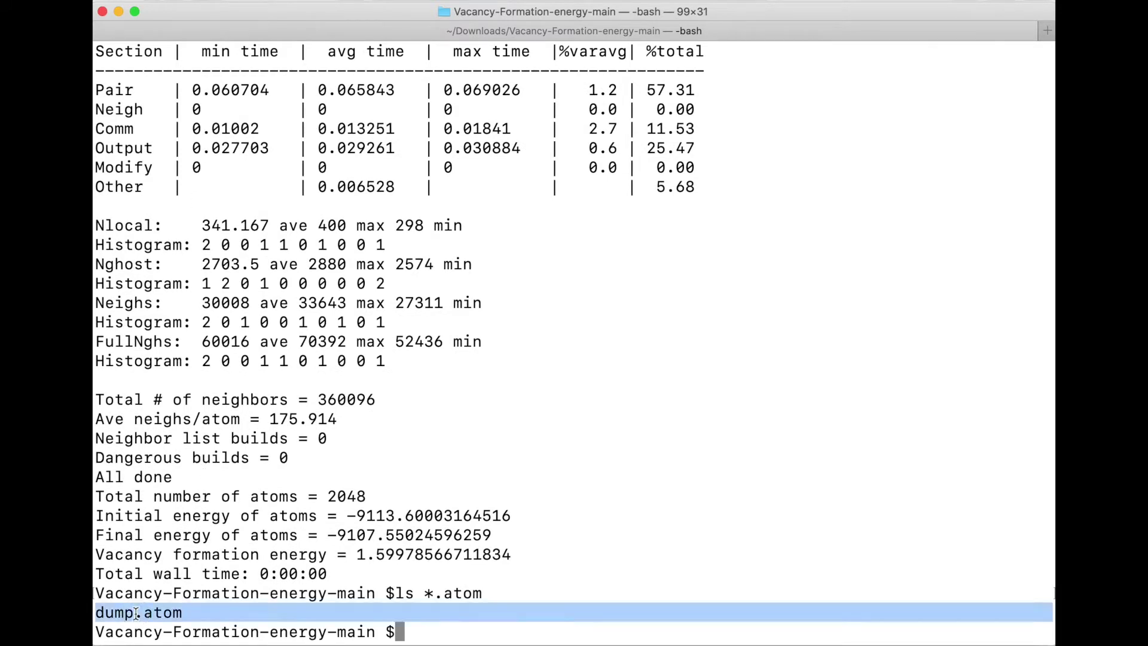
pyautogui.click(135, 612)
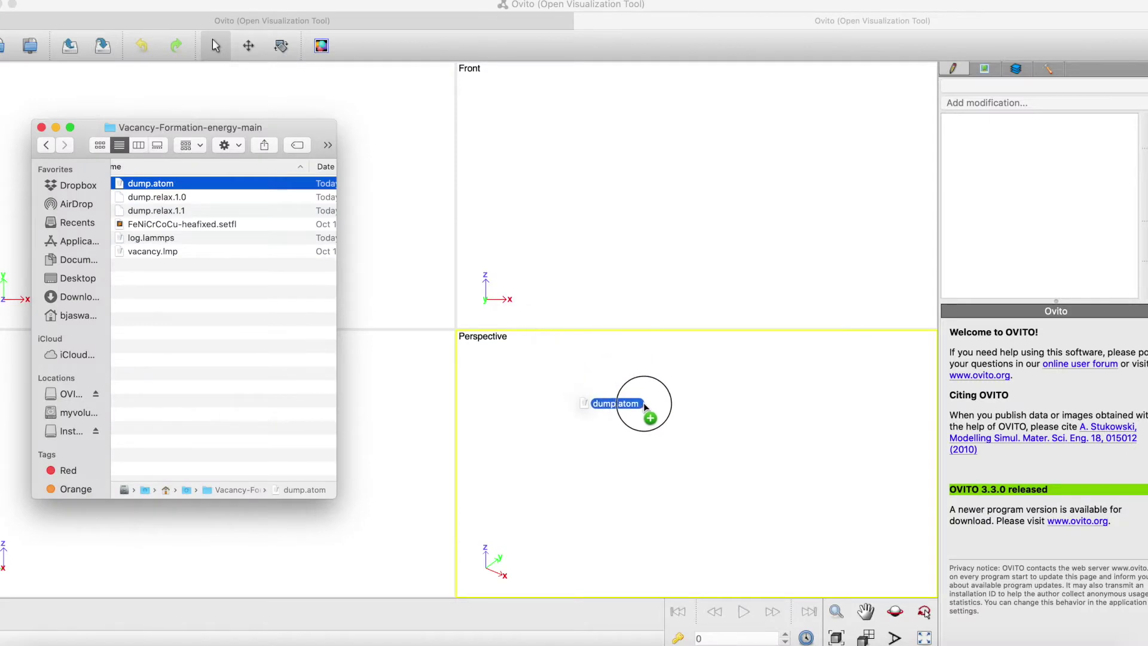
# Step: Load dump.atom into OVITO and maximize an oblique 3-D view of the lattice
pyautogui.moveTo(610, 355); pyautogui.dragTo(644, 405)
pyautogui.click(659, 556)
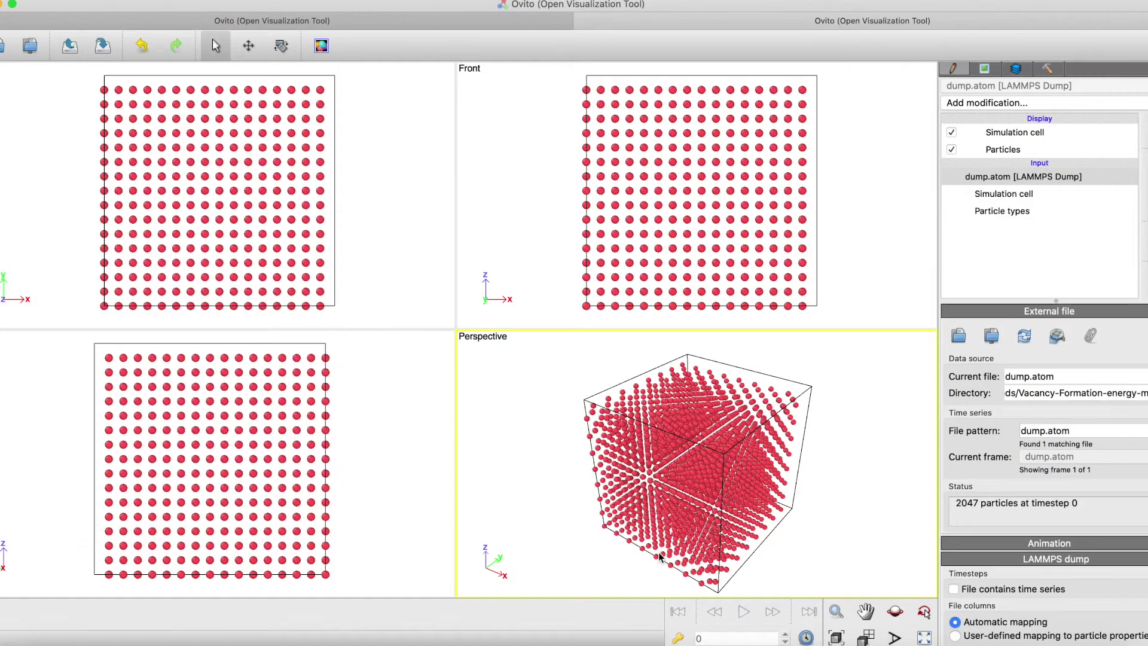
pyautogui.click(269, 487)
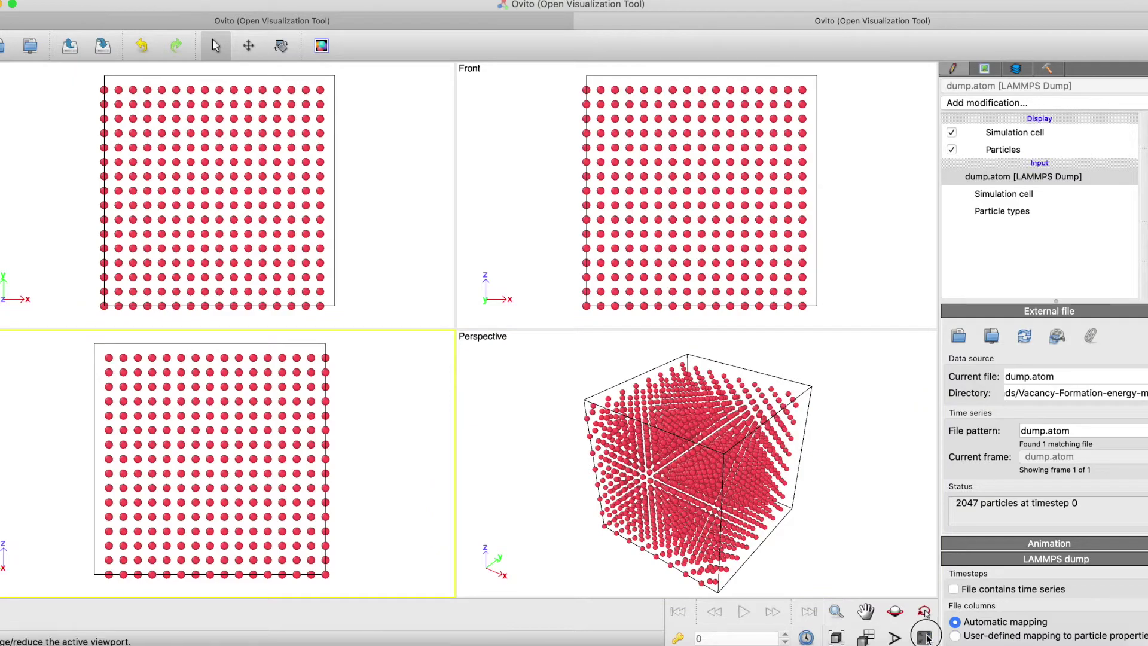
pyautogui.click(925, 637)
pyautogui.moveTo(654, 329)
pyautogui.mouseDown()
pyautogui.moveTo(881, 334)
pyautogui.moveTo(858, 328)
pyautogui.mouseUp()
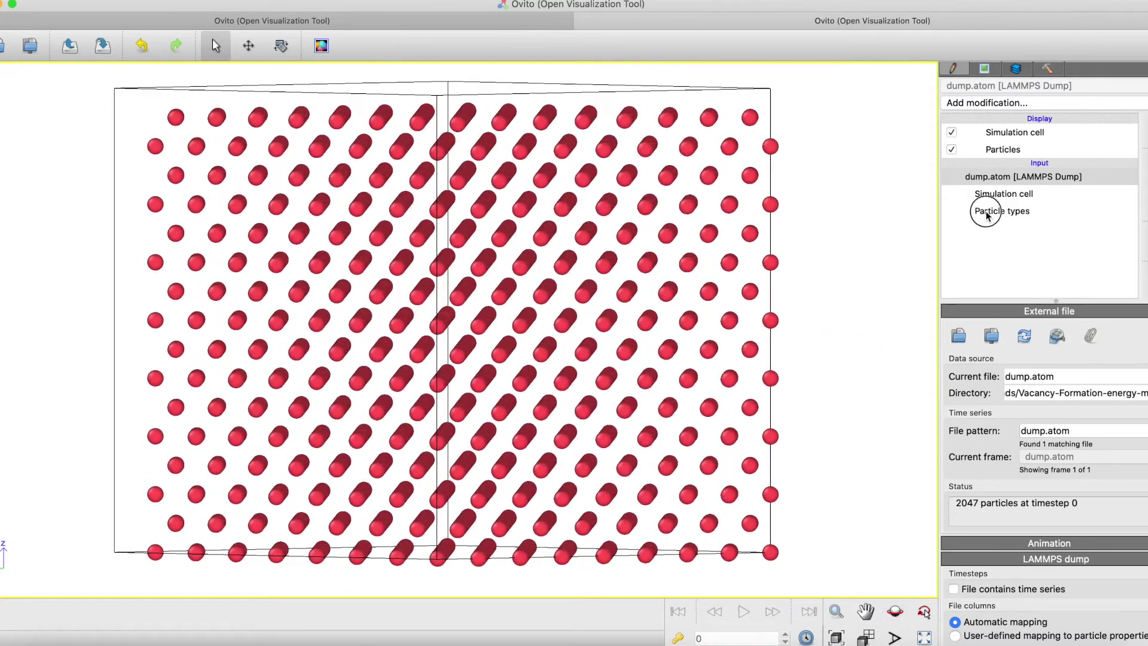
# Step: Set the particle type radius to 1.2 and view the crystal's side faces
pyautogui.click(1002, 211)
pyautogui.doubleClick(1016, 437)
pyautogui.write('1')
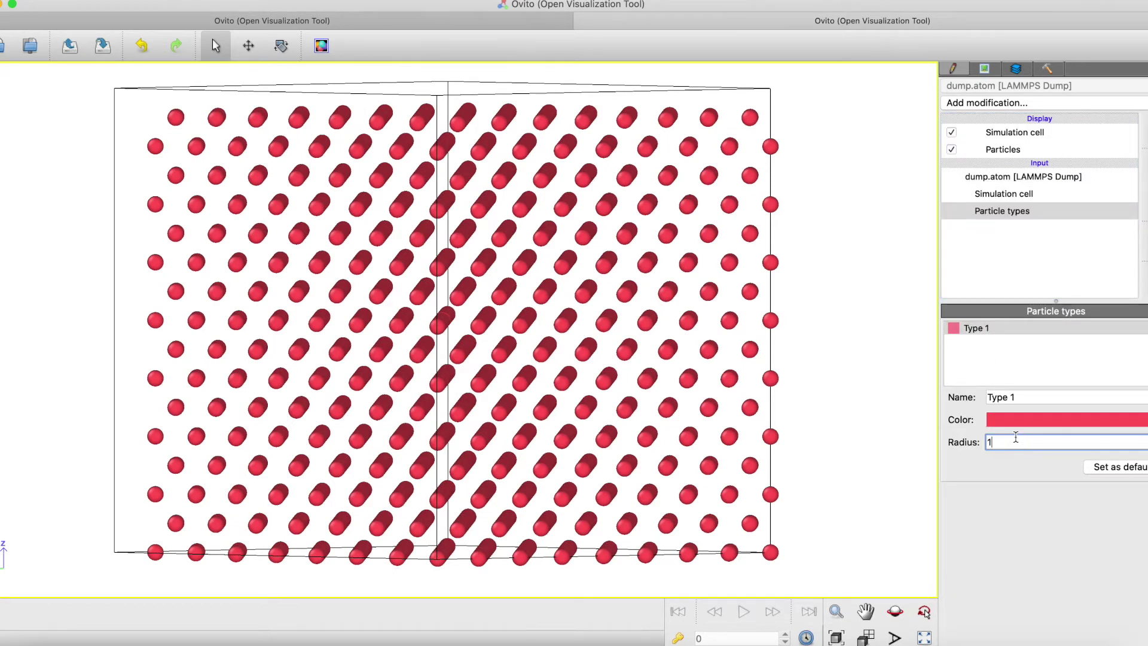
pyautogui.write('.2')
pyautogui.press('Return')
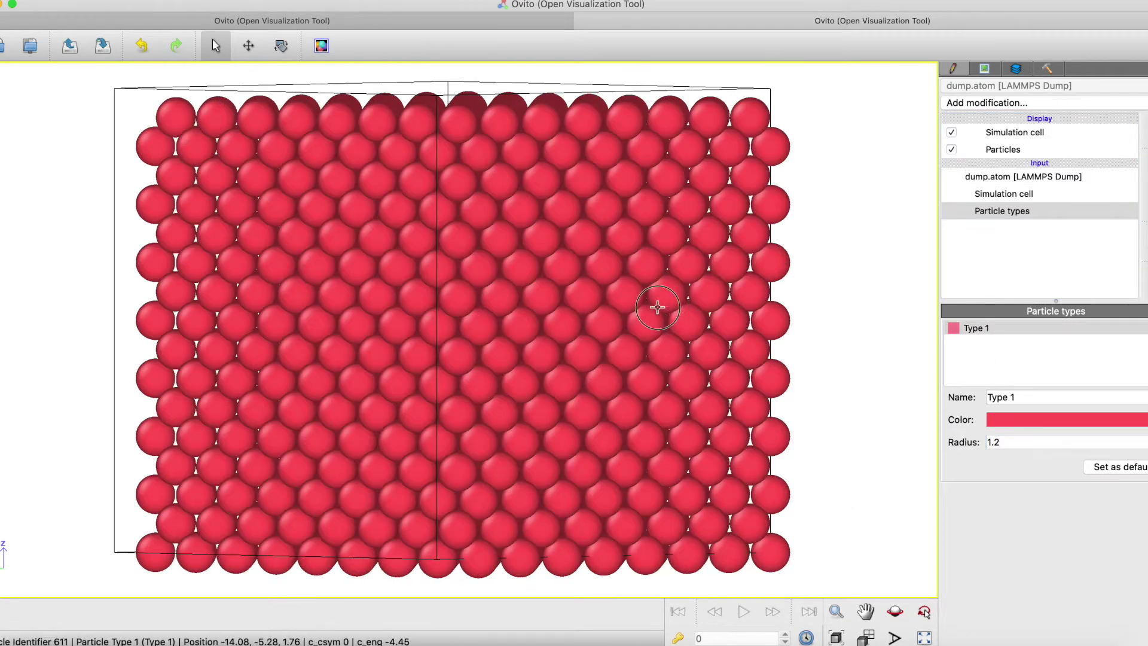
pyautogui.moveTo(660, 307); pyautogui.dragTo(545, 309)
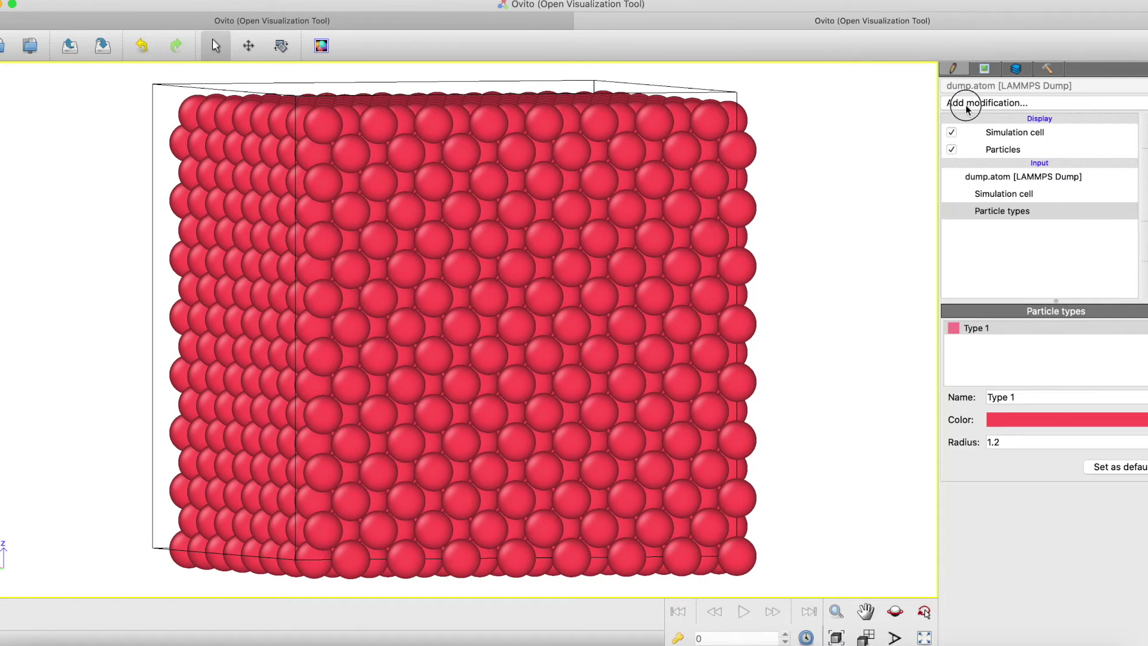
pyautogui.click(969, 103)
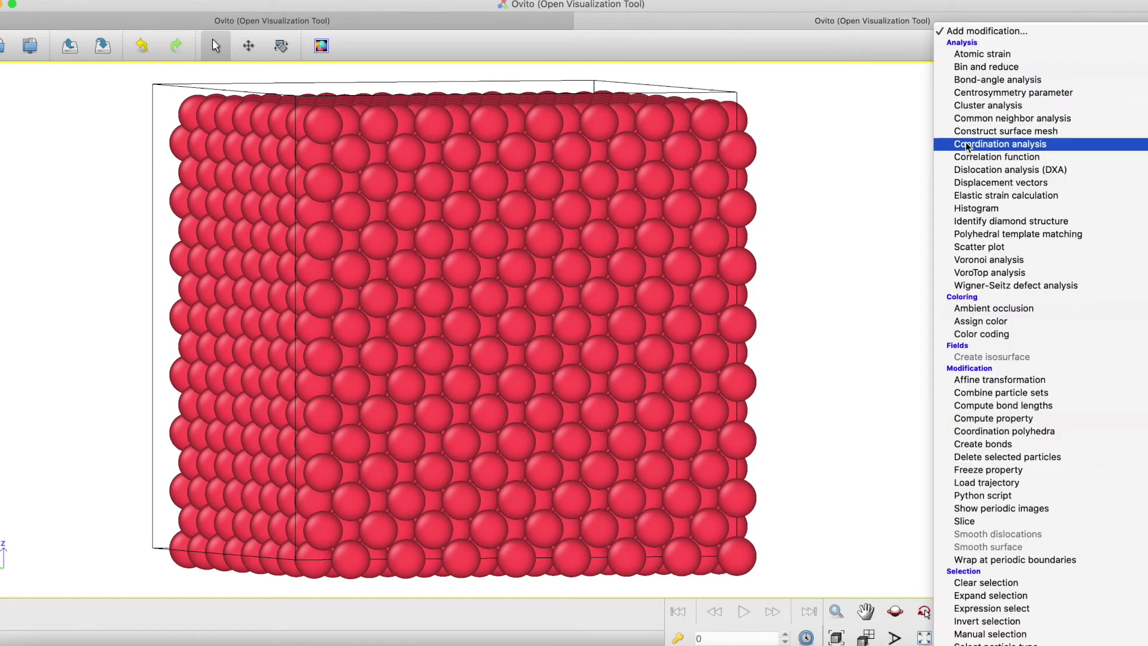
# Step: Colour-code particles by c_eng with a fitted range and add a Slice modifier
pyautogui.click(985, 333)
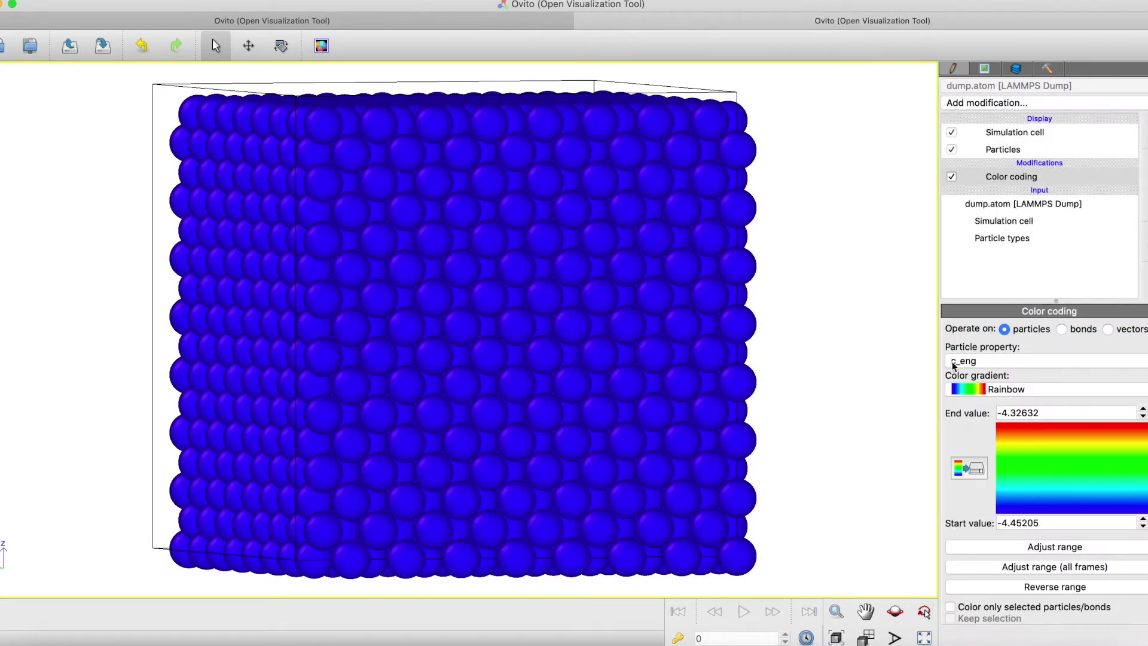
pyautogui.click(1007, 549)
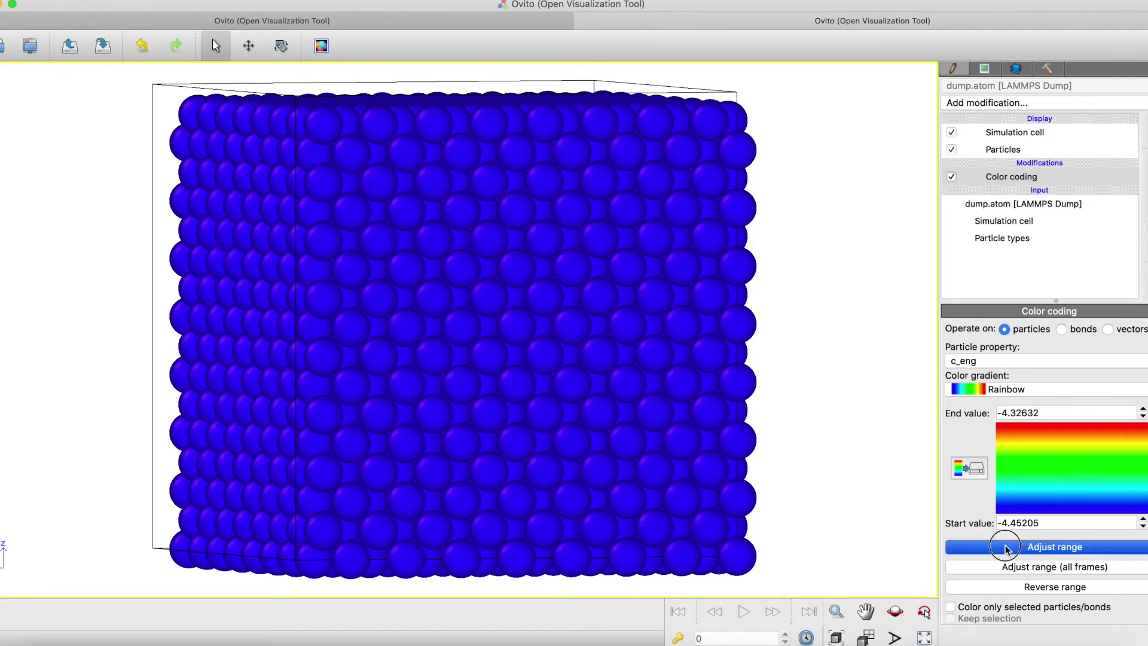
pyautogui.click(998, 104)
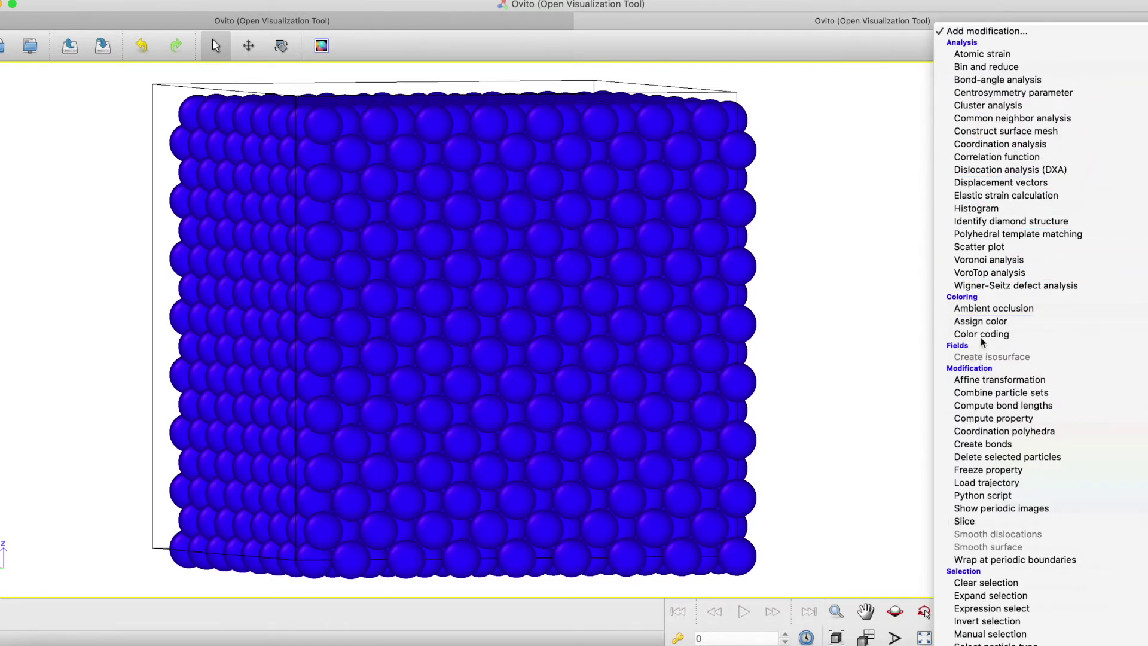
pyautogui.click(966, 522)
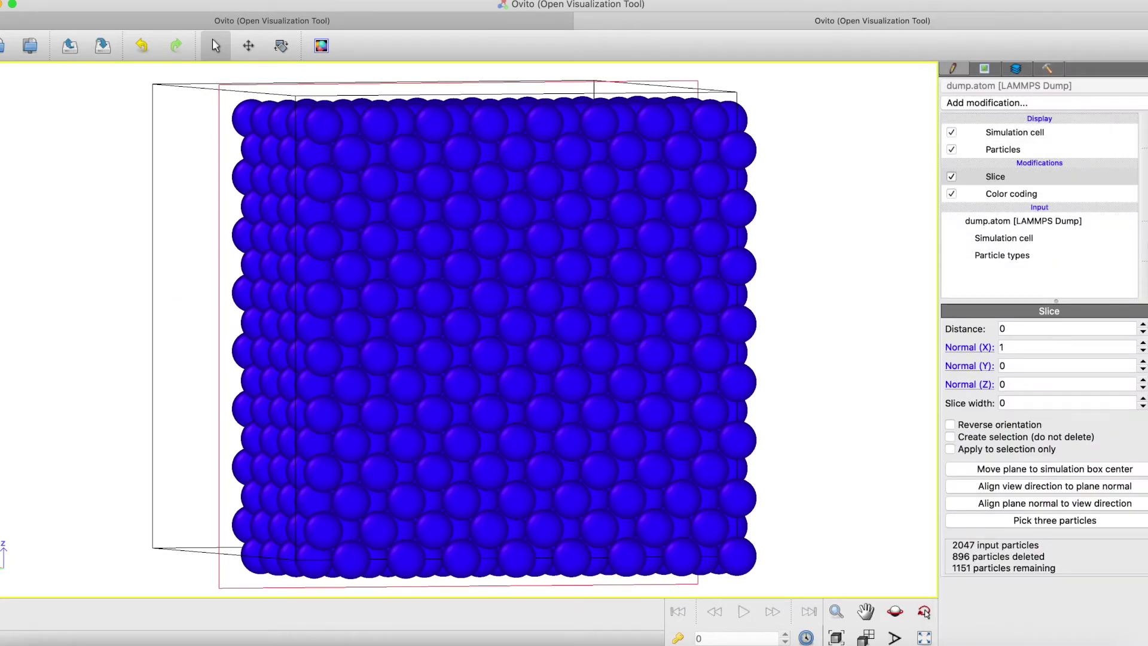
pyautogui.click(1081, 326)
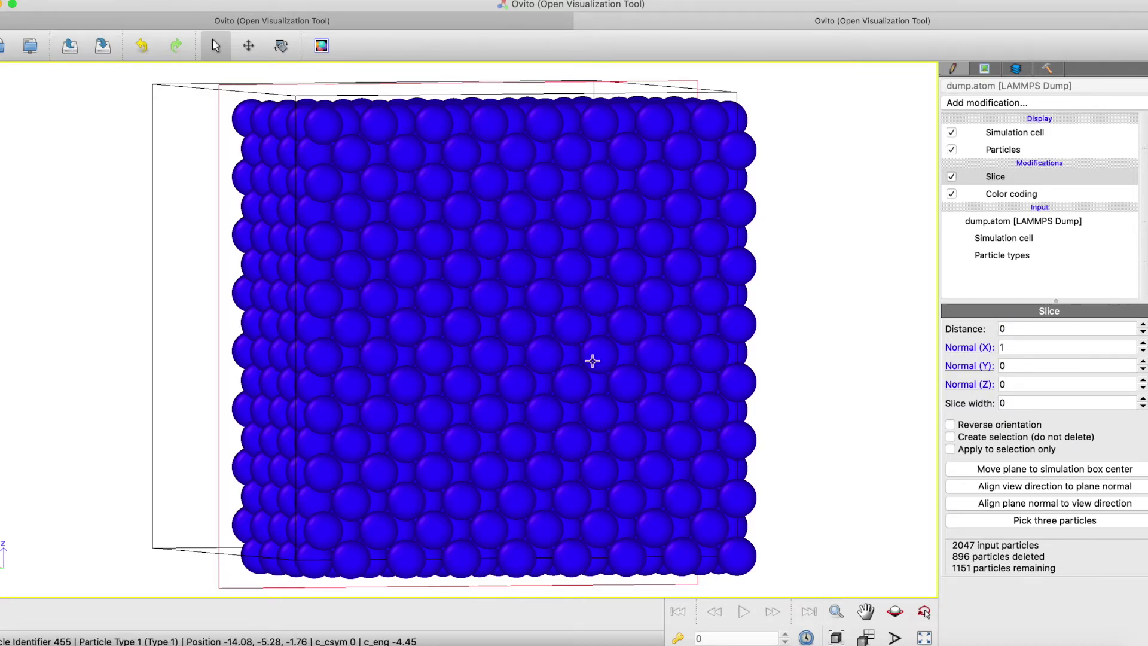
# Step: Inspect the sliced crystal's central defects and mark dump.atom as a time series
pyautogui.moveTo(599, 362); pyautogui.dragTo(838, 361)
pyautogui.moveTo(666, 351)
pyautogui.mouseDown()
pyautogui.moveTo(482, 361)
pyautogui.moveTo(699, 363)
pyautogui.mouseUp()
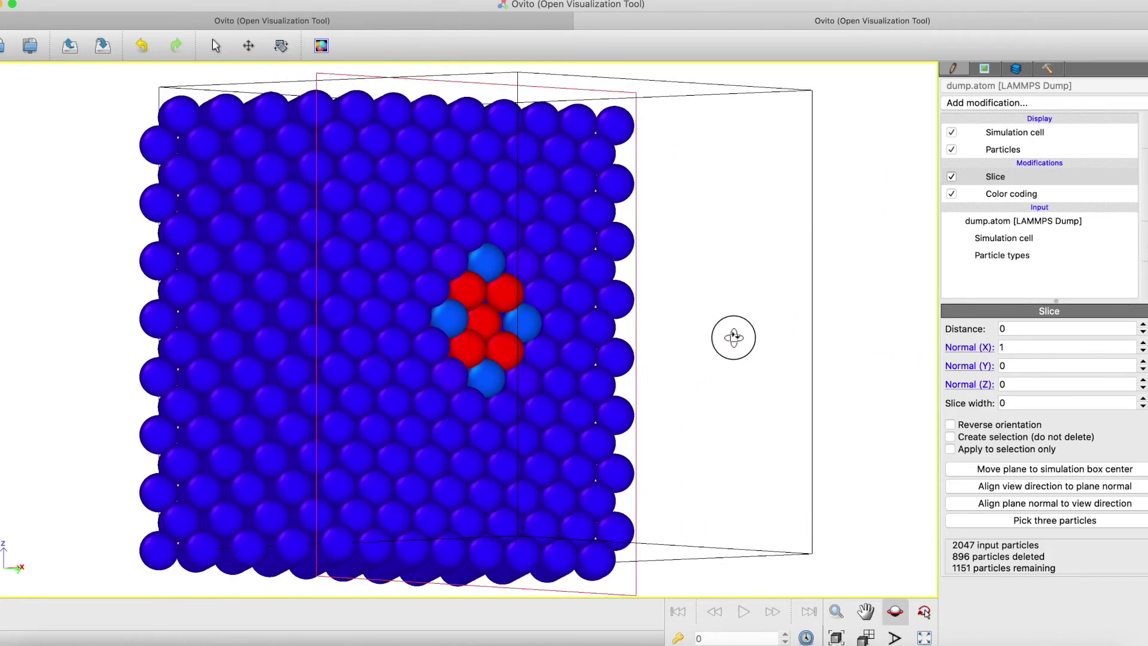
pyautogui.rightClick(705, 371)
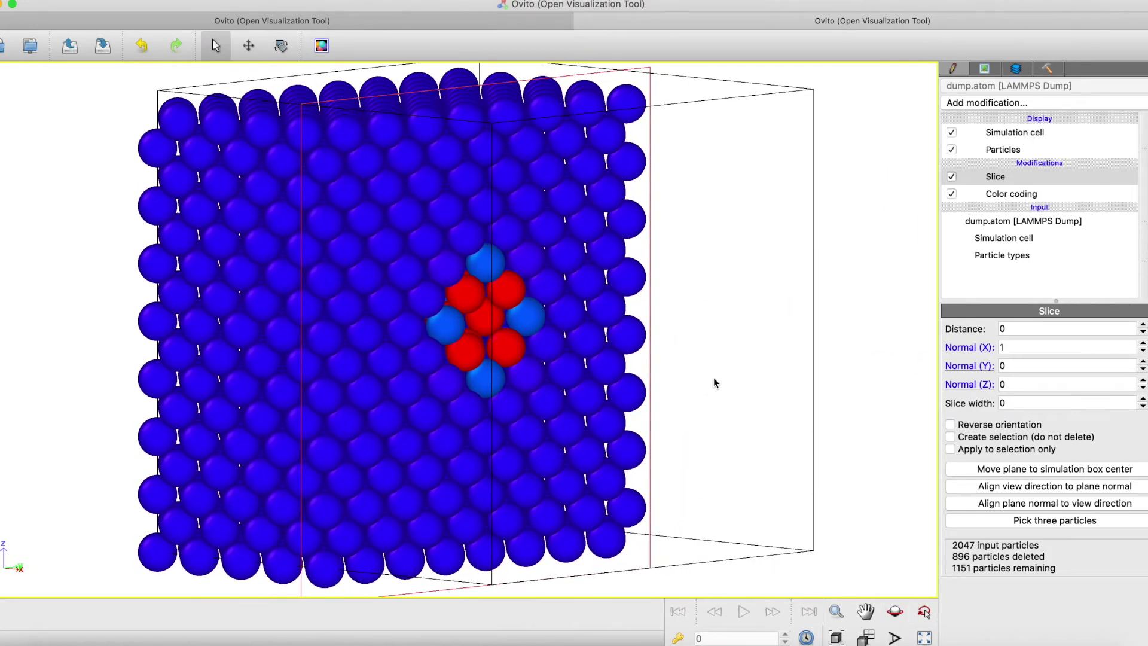
pyautogui.click(1002, 223)
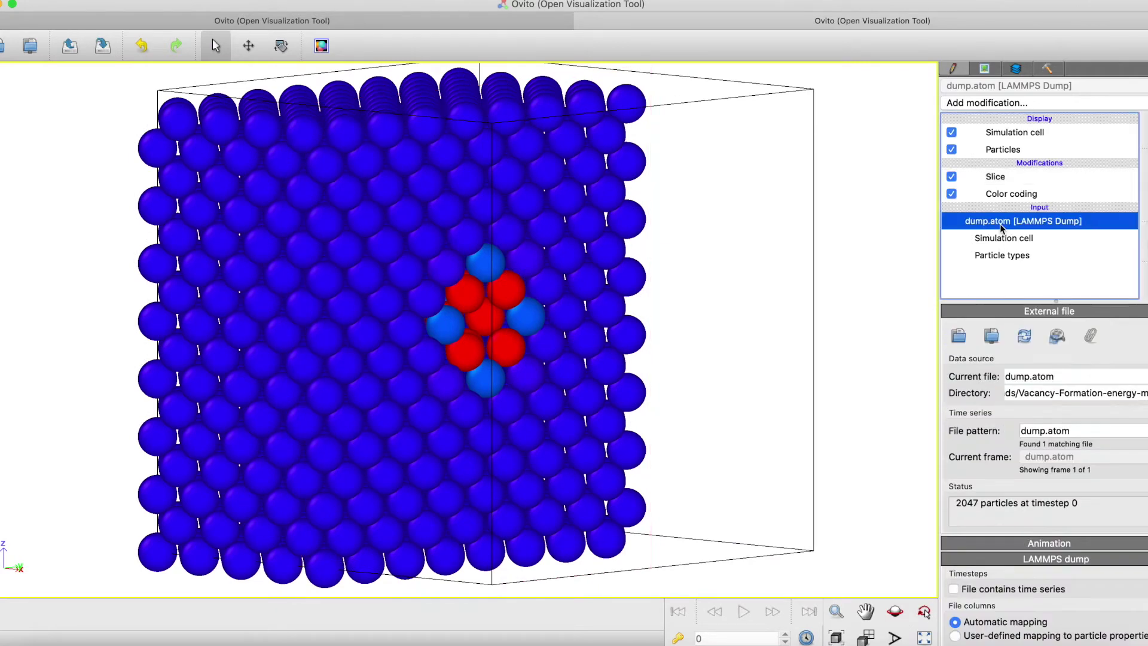
pyautogui.click(954, 589)
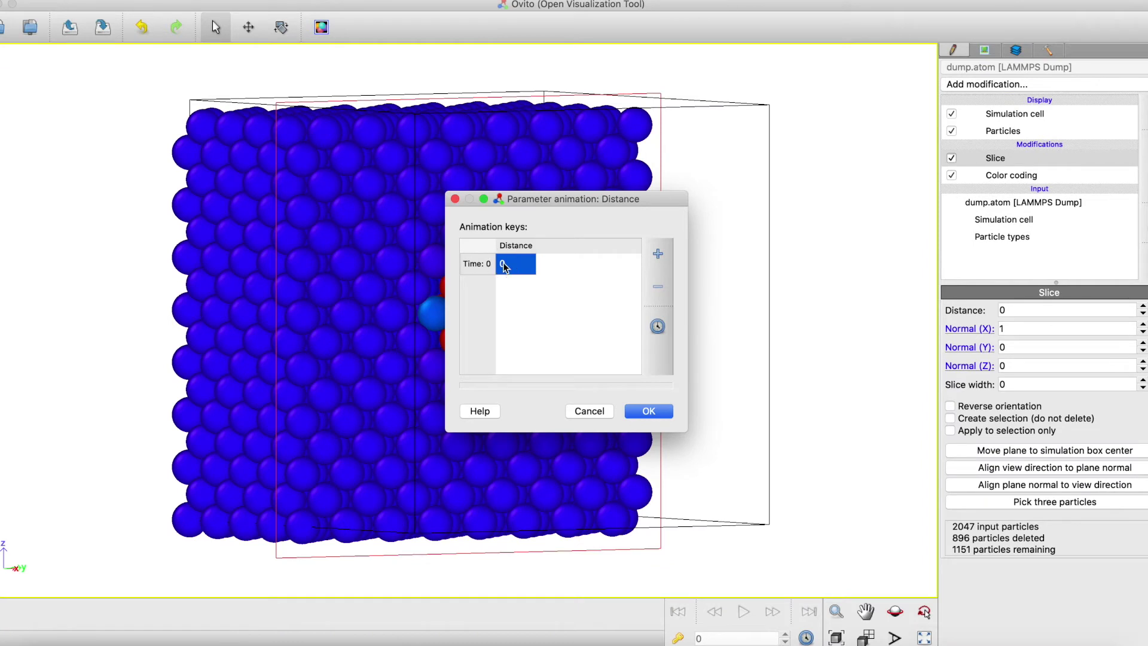
# Step: Set the time-0 slice distance key to -14 and load dump.atom as a time series
pyautogui.doubleClick(503, 264)
pyautogui.write('-14')
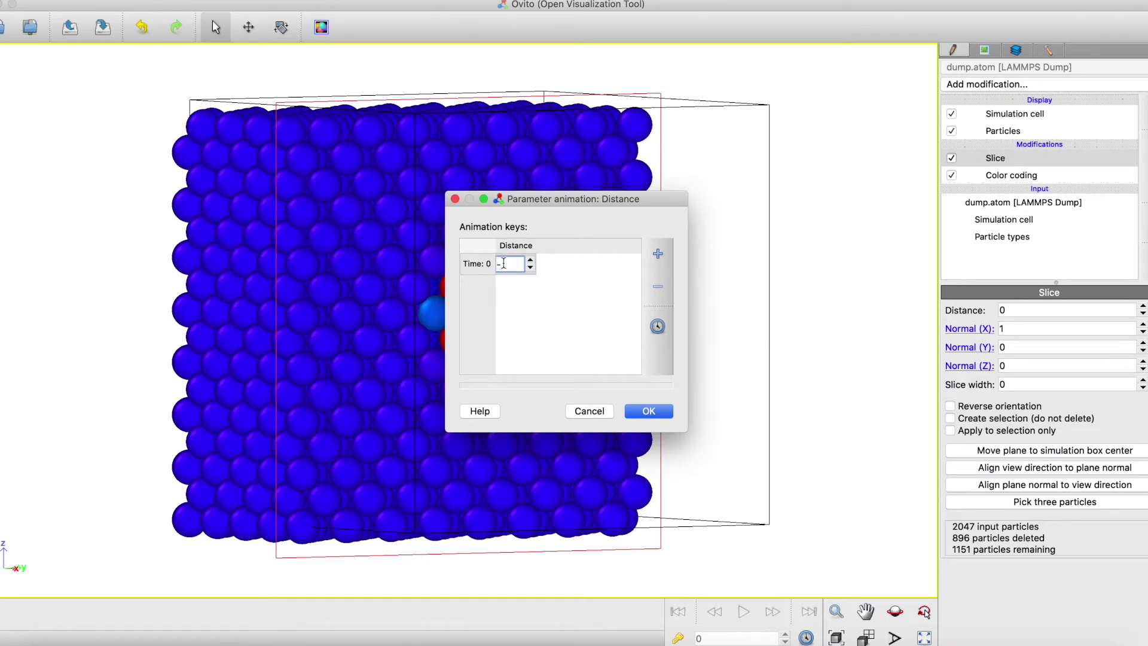
pyautogui.click(658, 254)
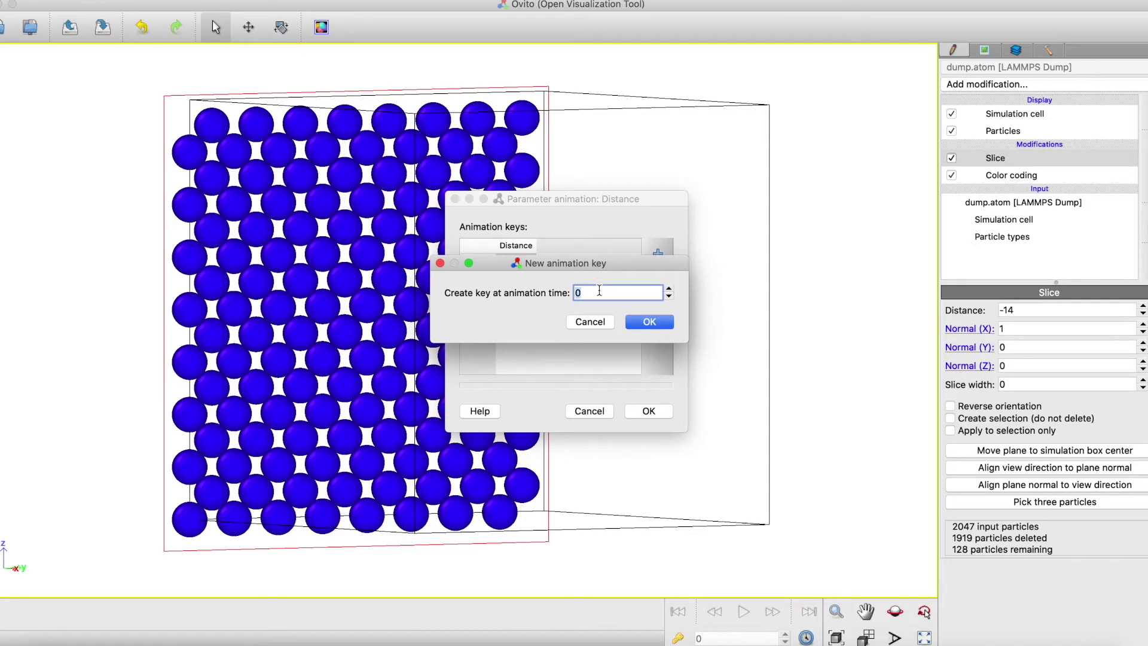
pyautogui.press('Escape')
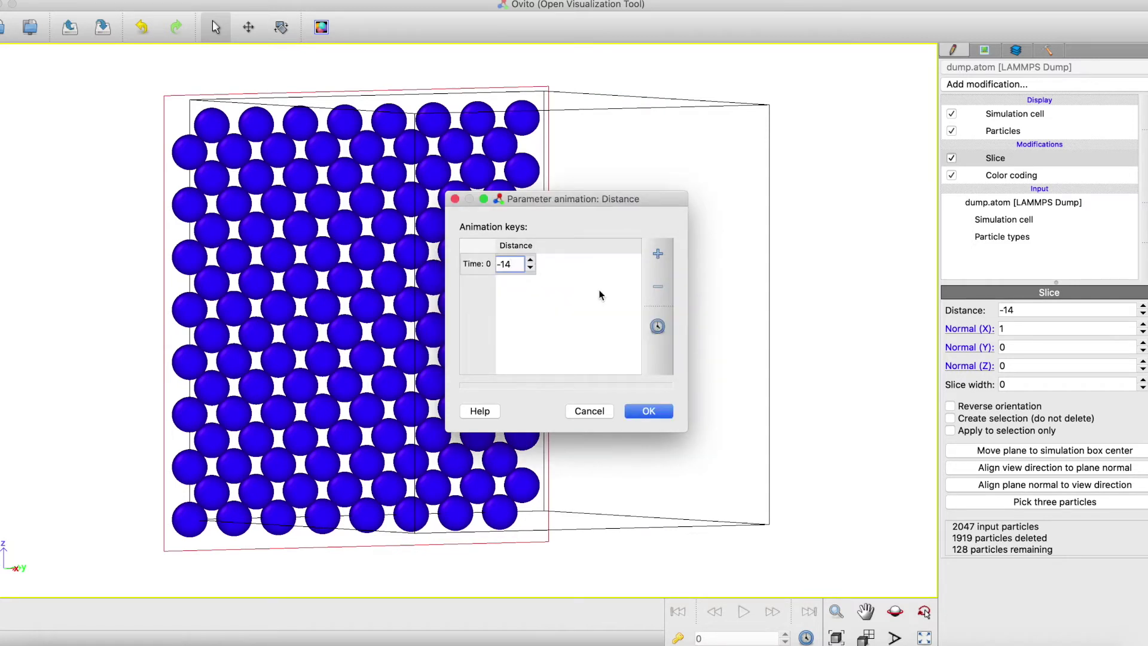
pyautogui.click(648, 411)
pyautogui.click(982, 205)
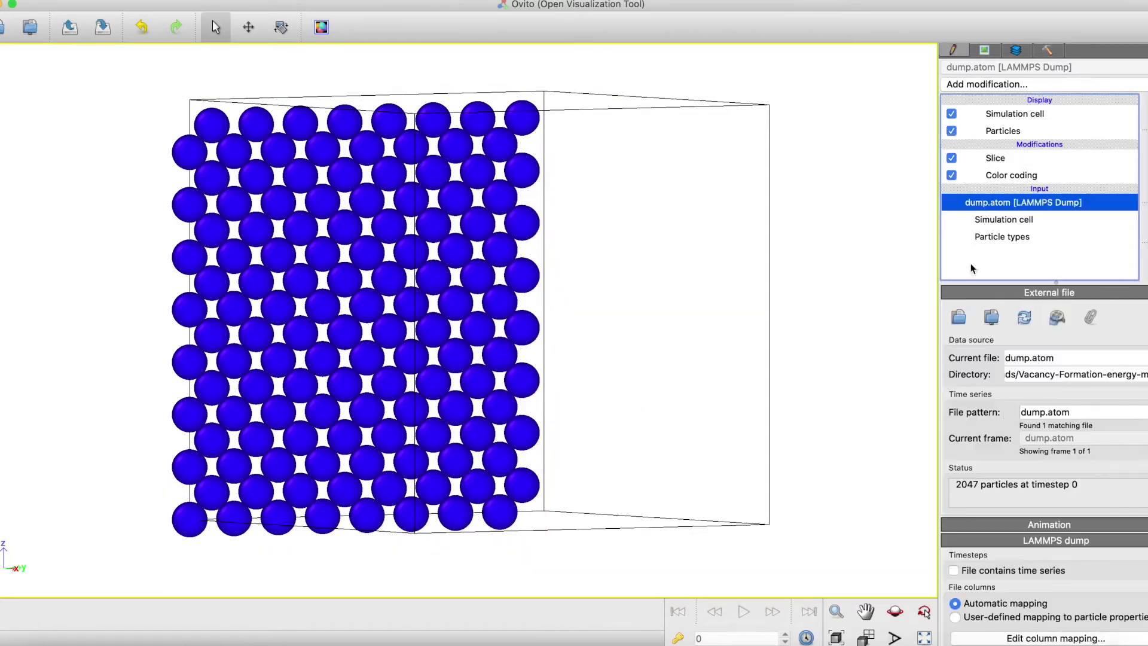
pyautogui.click(955, 571)
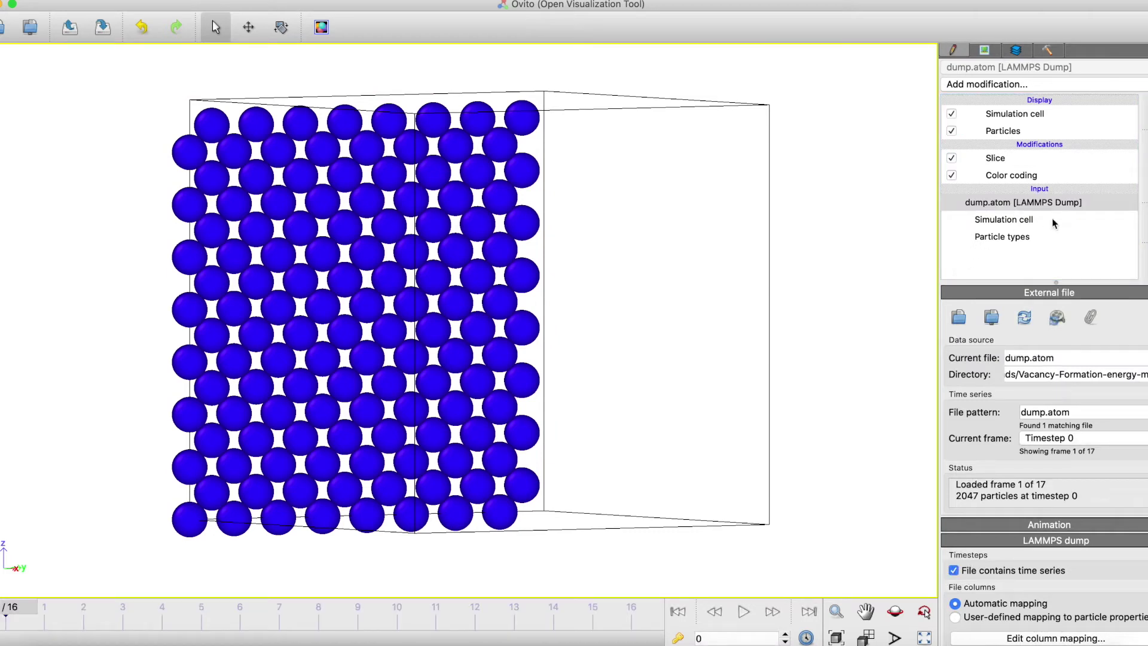
pyautogui.click(1042, 163)
# Step: Add slice distance keys at frame 16 (distance 14) and frame 14, removing a stray frame-13 key
pyautogui.click(964, 309)
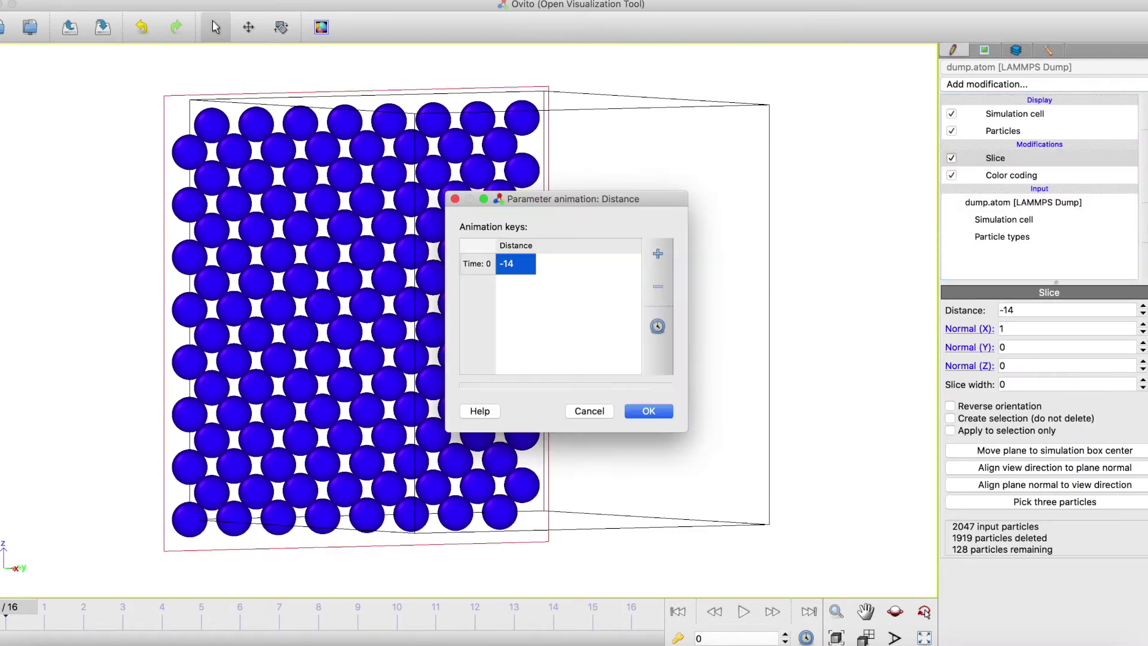
pyautogui.click(657, 255)
pyautogui.write('1')
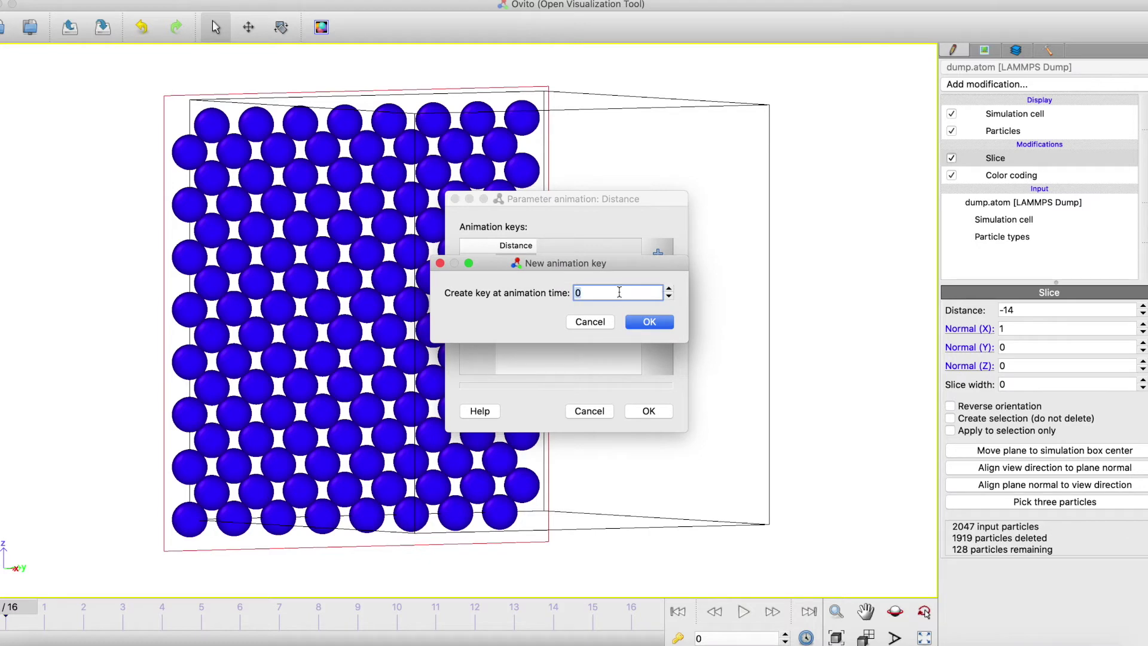
pyautogui.write('6')
pyautogui.press('Return')
pyautogui.write('14')
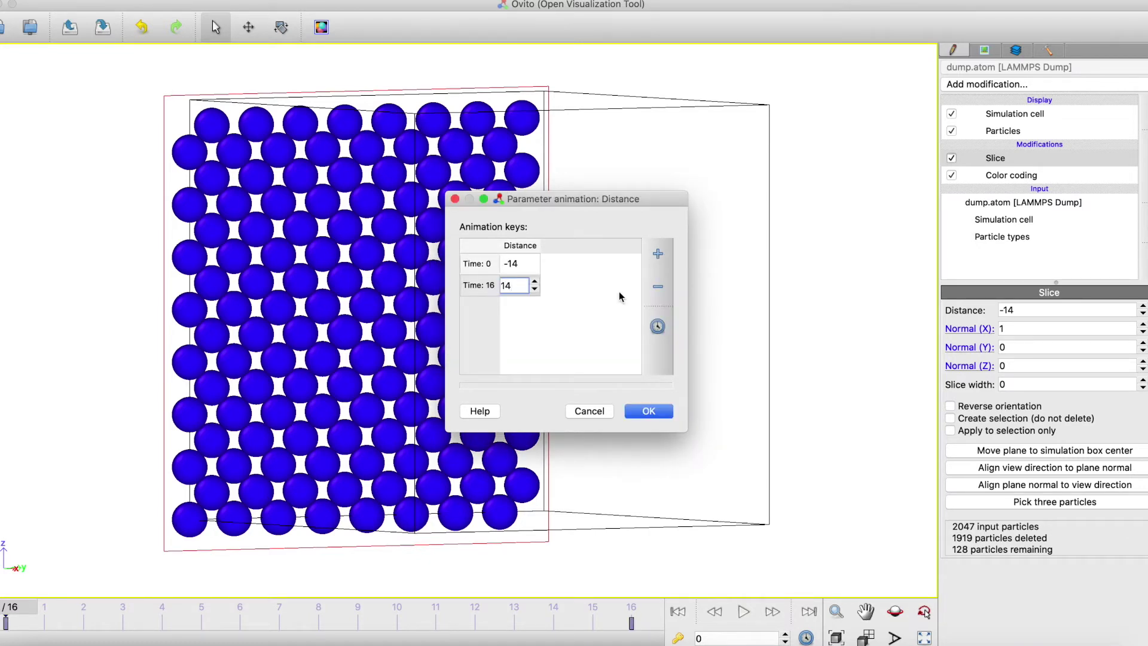
pyautogui.press('Return')
pyautogui.click(657, 254)
pyautogui.click(620, 296)
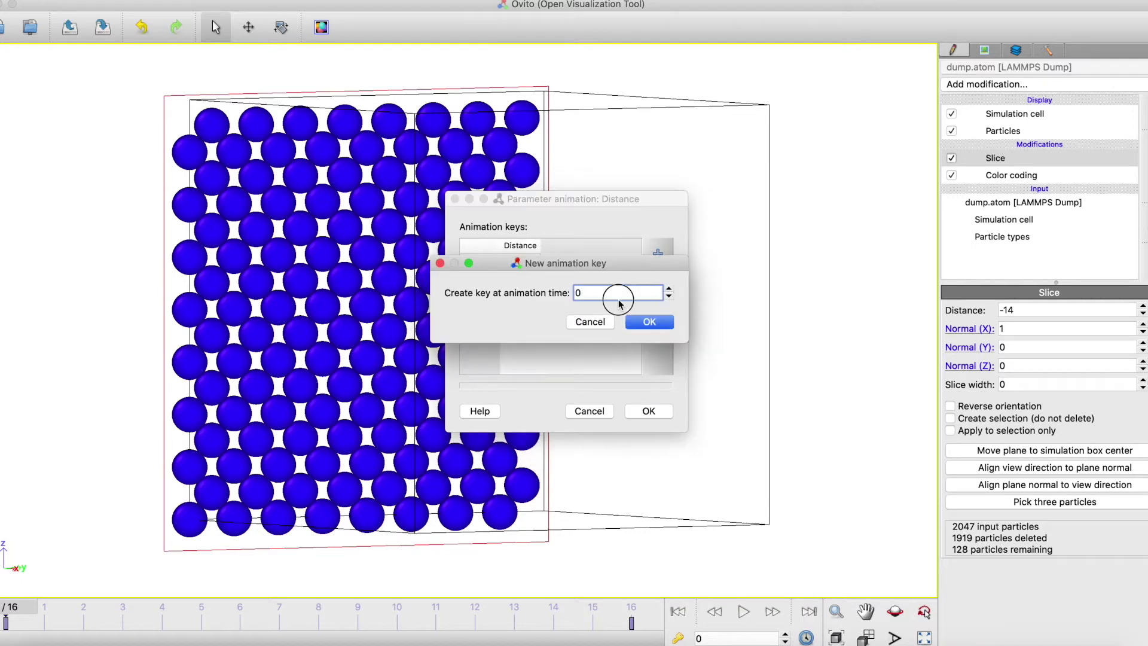
pyautogui.doubleClick(617, 296)
pyautogui.write('4')
pyautogui.press('Return')
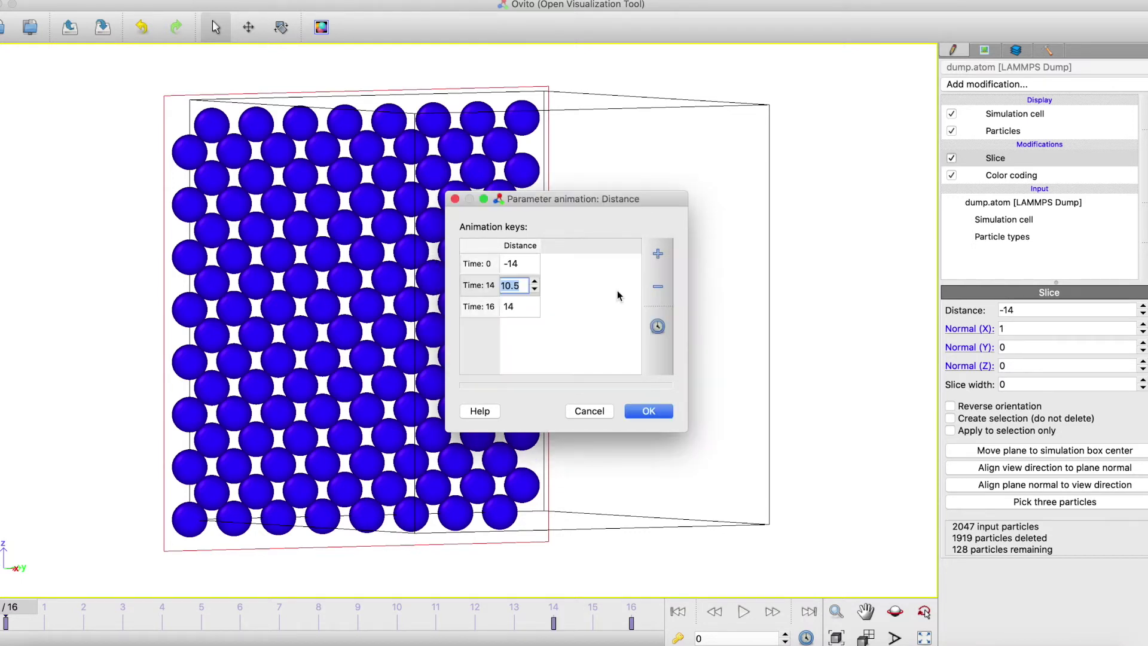
pyautogui.click(657, 254)
pyautogui.write('13')
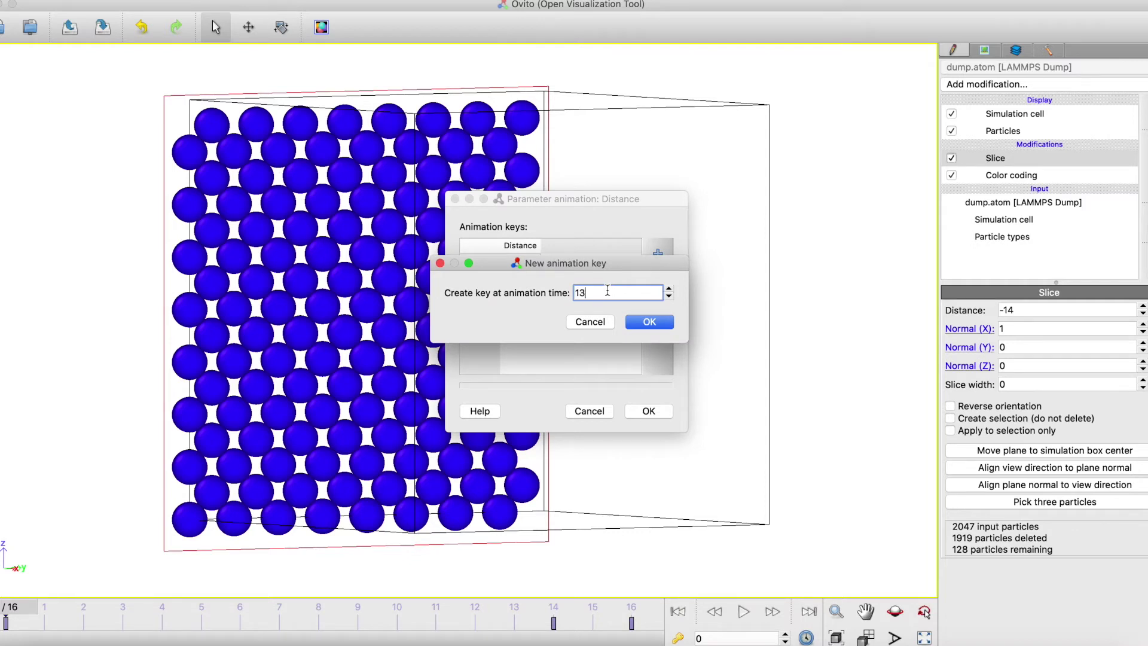
pyautogui.press('Return')
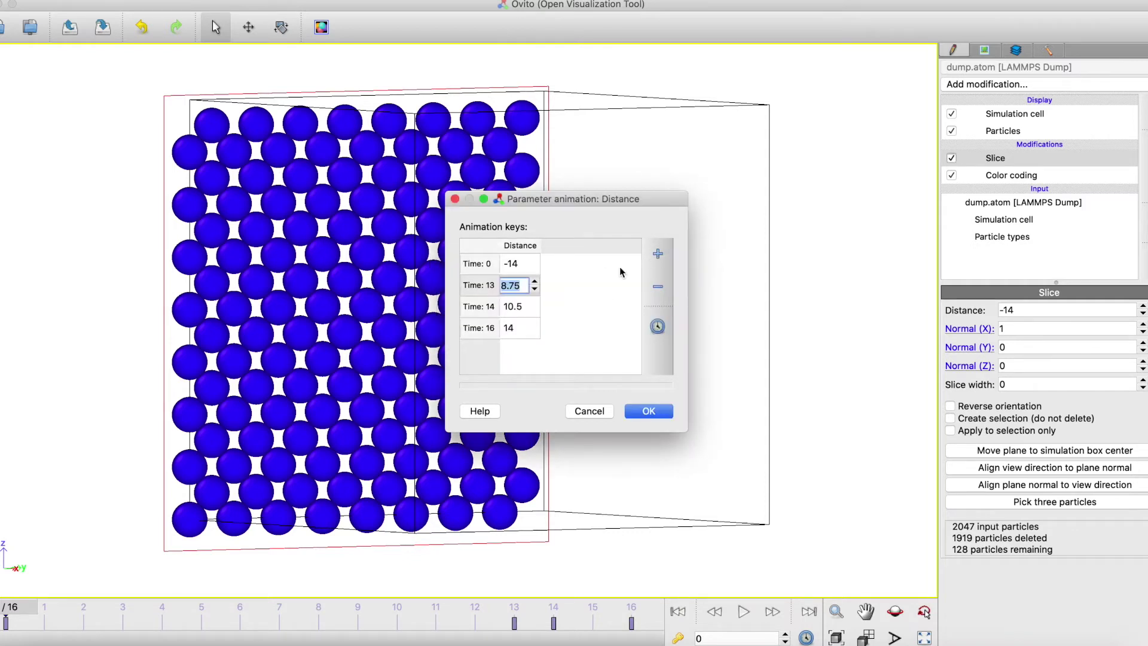
pyautogui.click(507, 286)
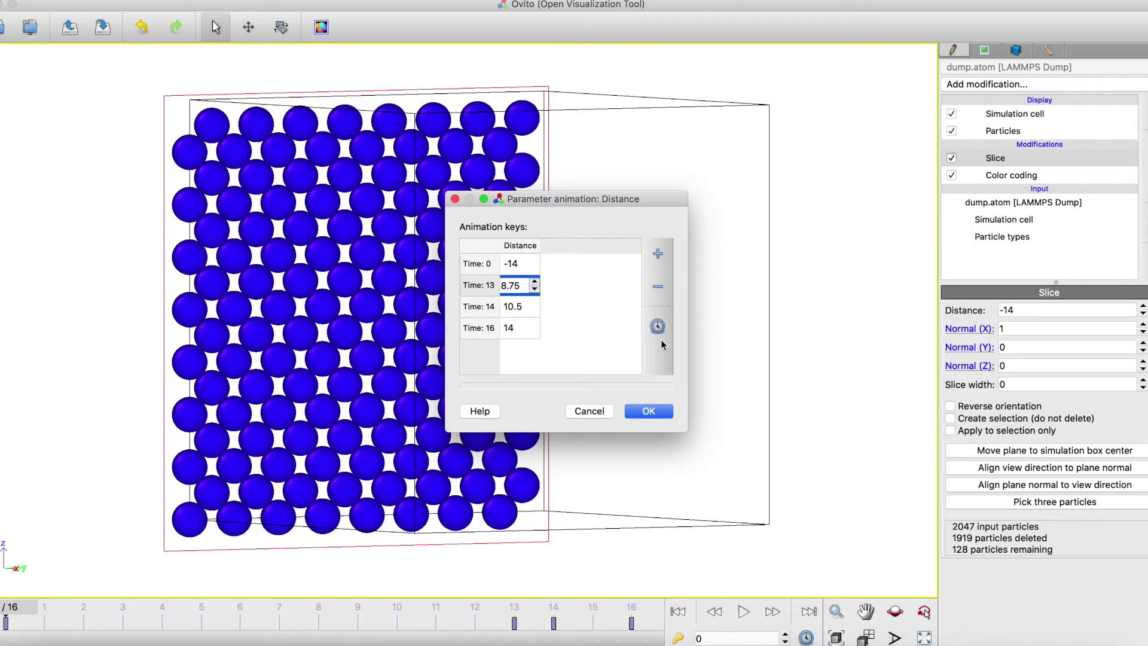
pyautogui.click(658, 286)
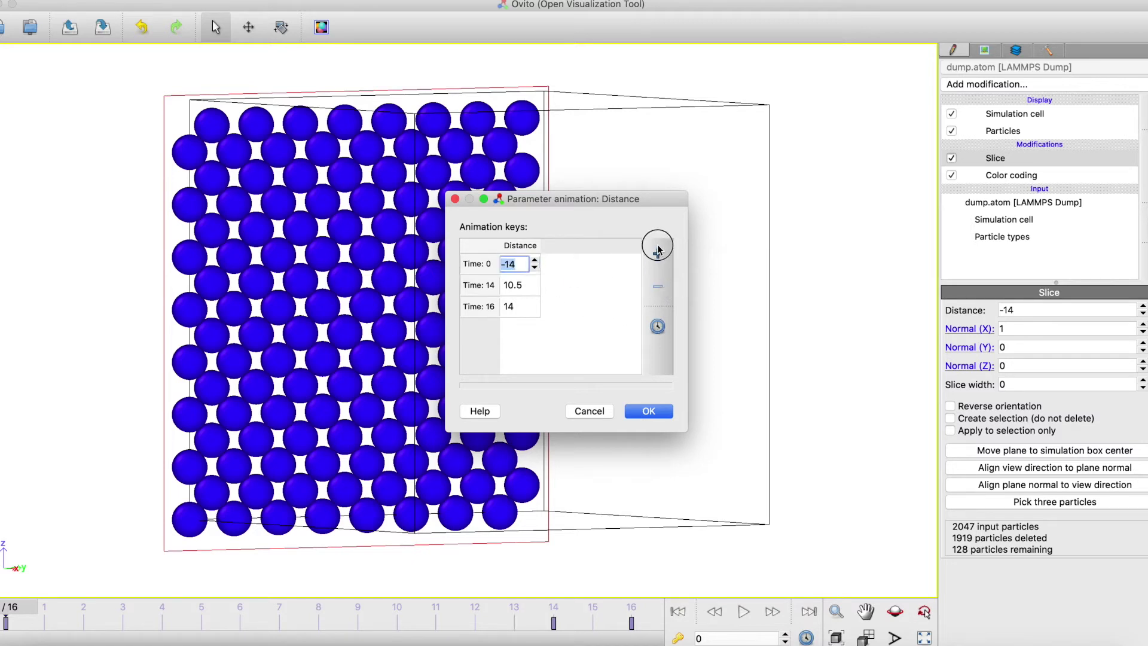
# Step: Add slice distance keys at frames 12, 10, 8, 6, 4 and 2, then accept
pyautogui.click(658, 254)
pyautogui.click(622, 288)
pyautogui.write('12')
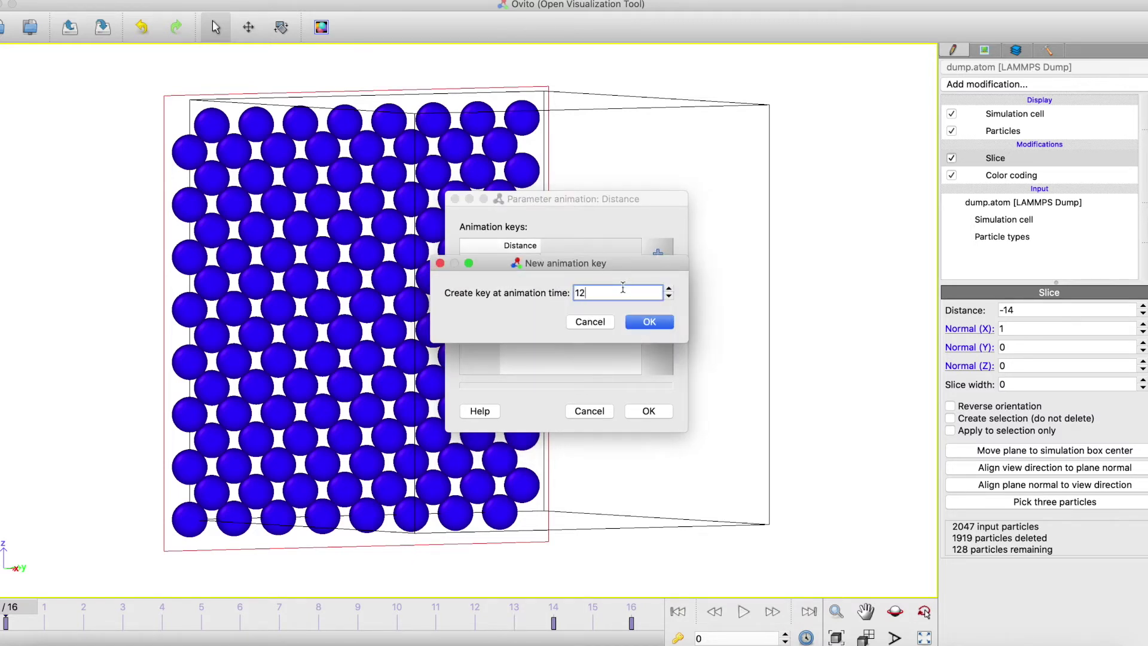
pyautogui.press('Return')
pyautogui.click(658, 254)
pyautogui.press('Return')
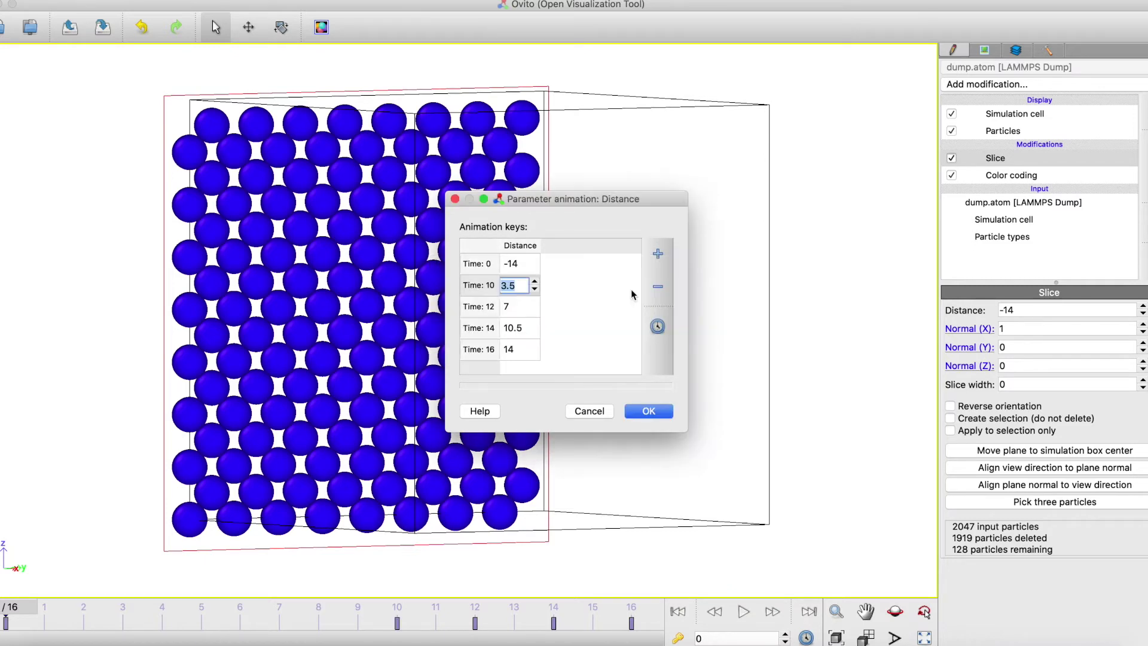
pyautogui.click(657, 253)
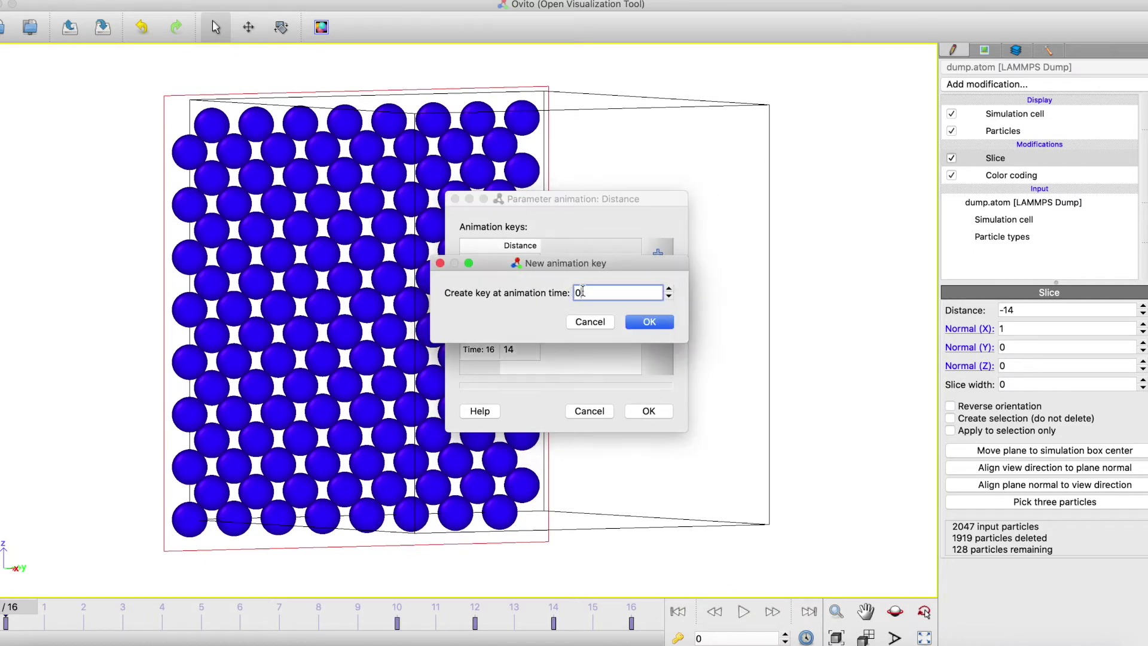
pyautogui.press('Return')
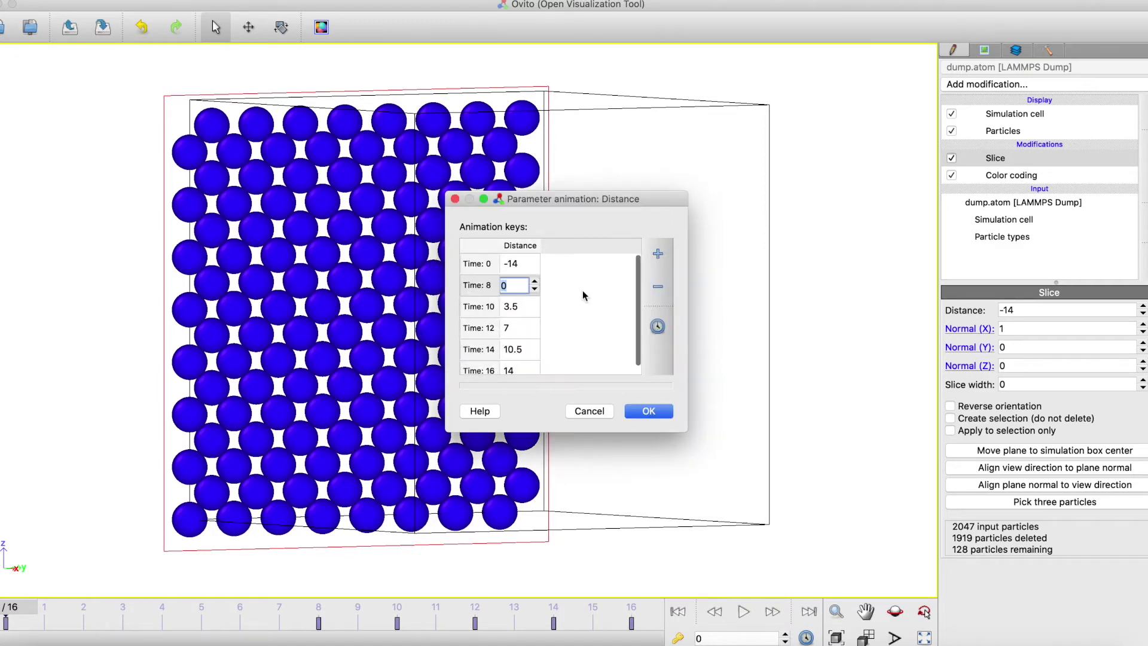
pyautogui.click(658, 254)
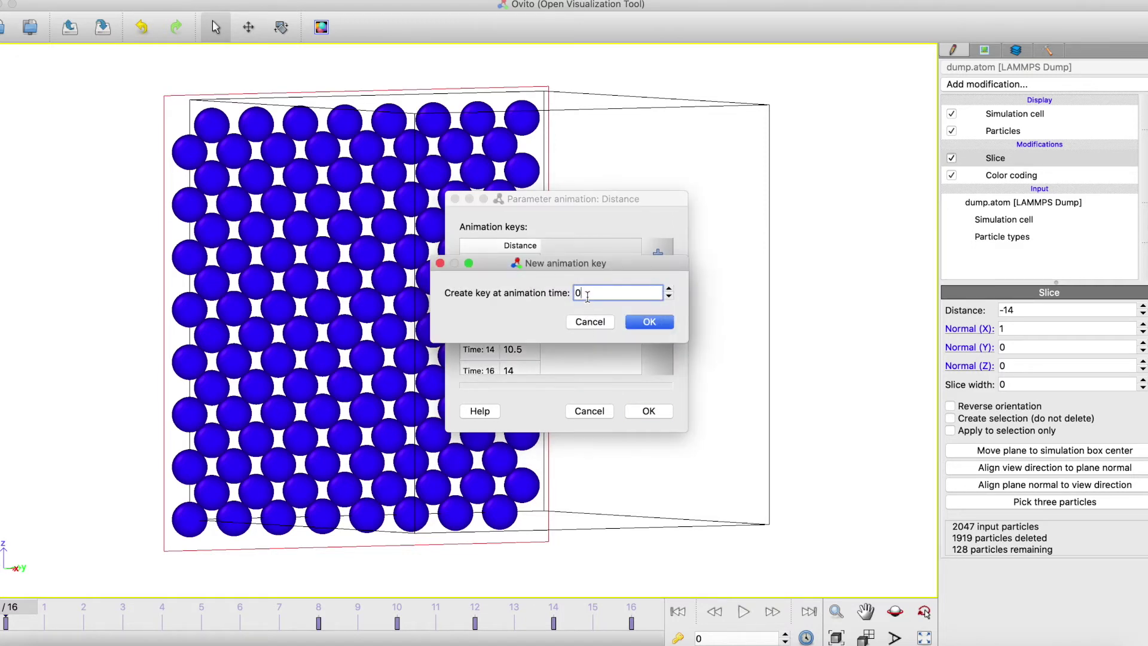
pyautogui.press('Return')
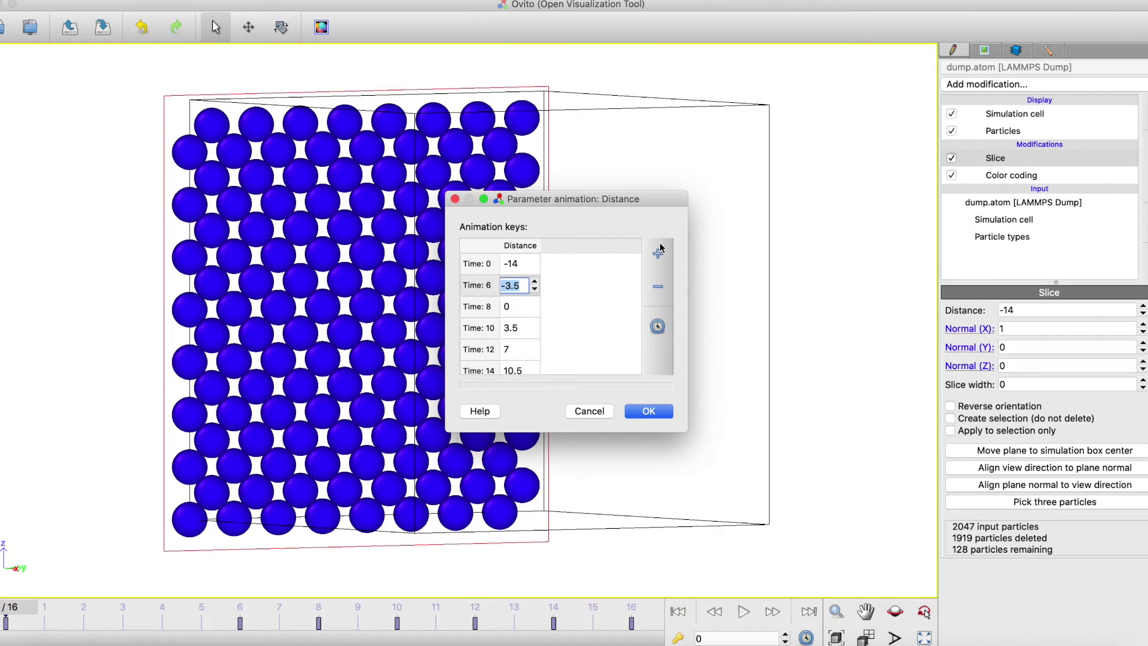
pyautogui.click(661, 252)
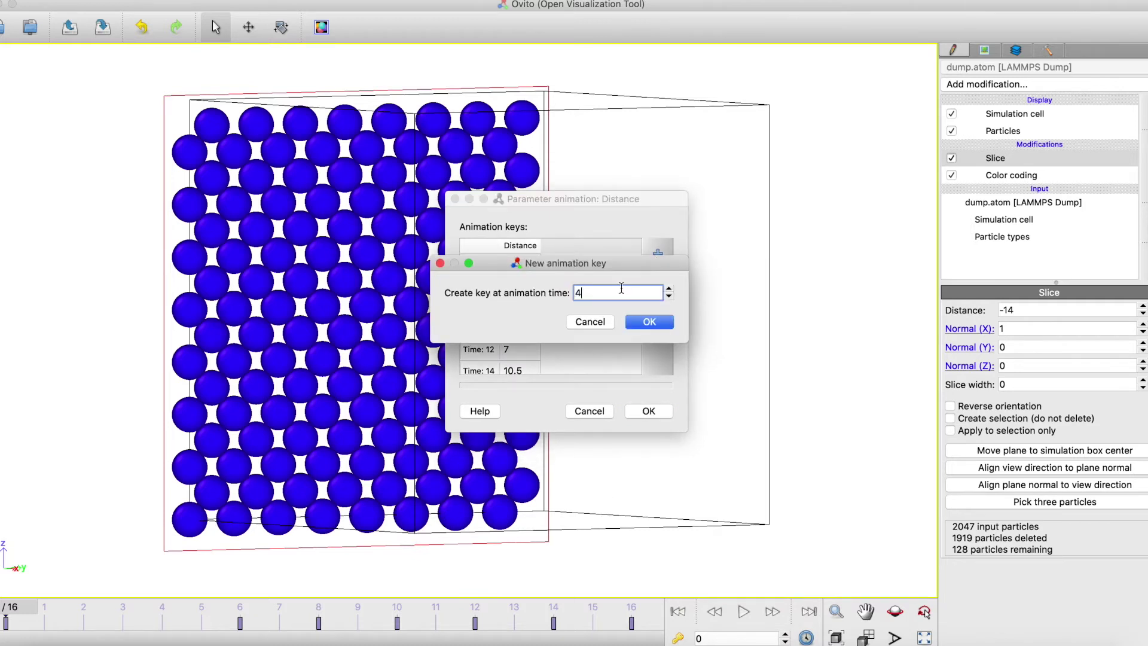
pyautogui.press('Return')
pyautogui.click(659, 254)
pyautogui.press('Return')
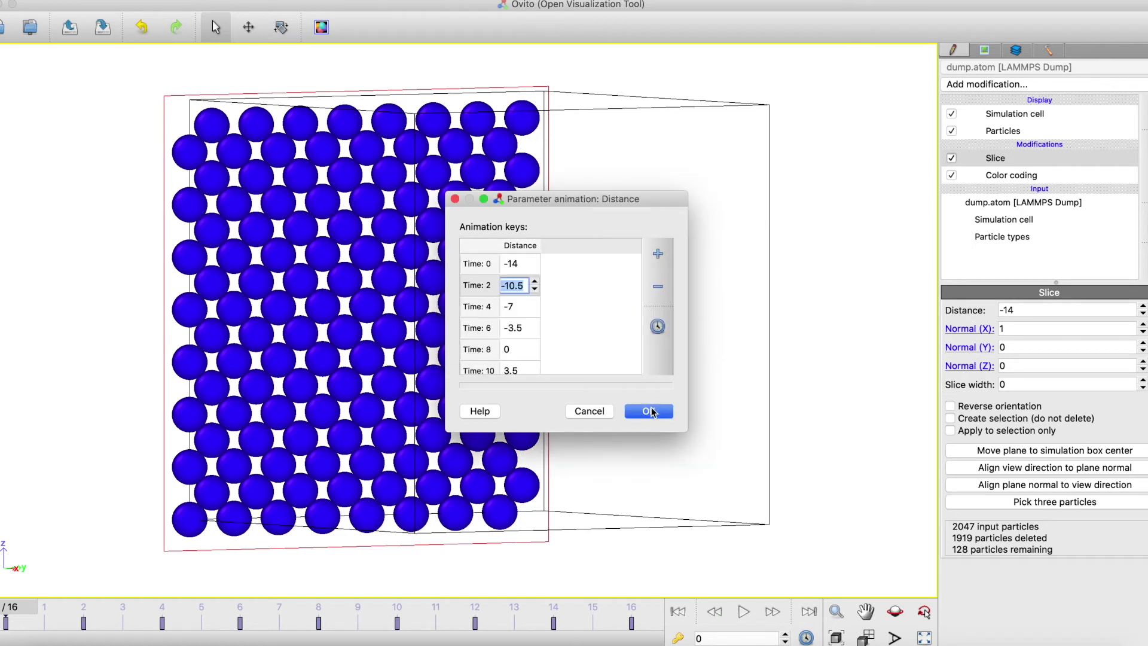
pyautogui.click(651, 412)
# Step: Turn on animation mode and add a coordinate tripod overlay nudged up and right
pyautogui.click(679, 637)
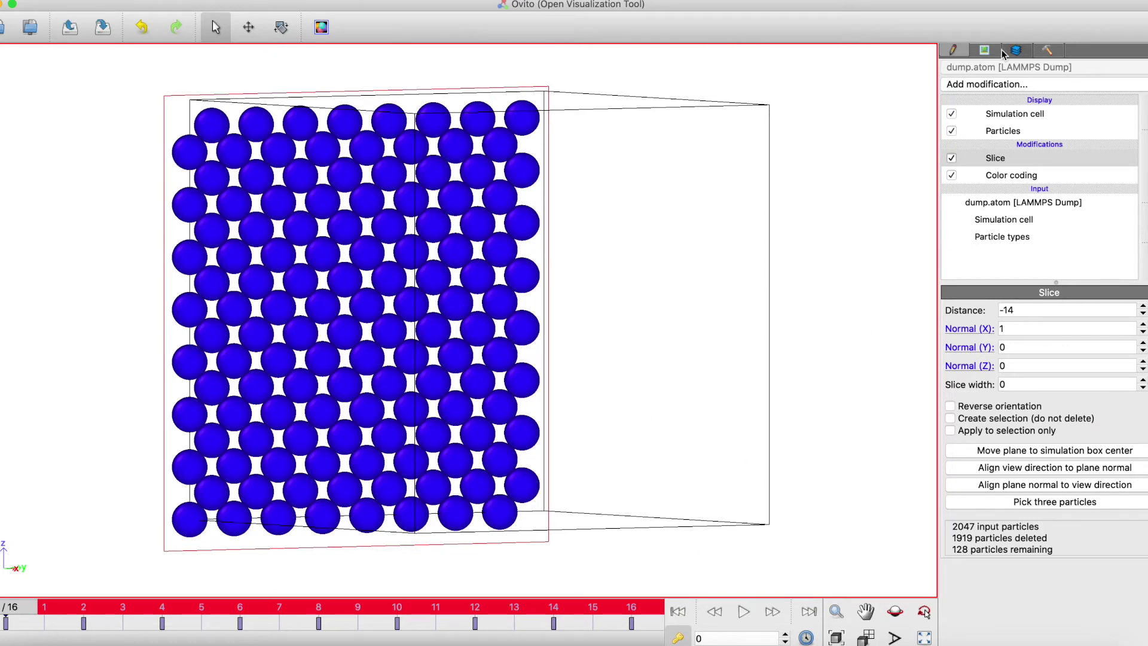
pyautogui.click(985, 51)
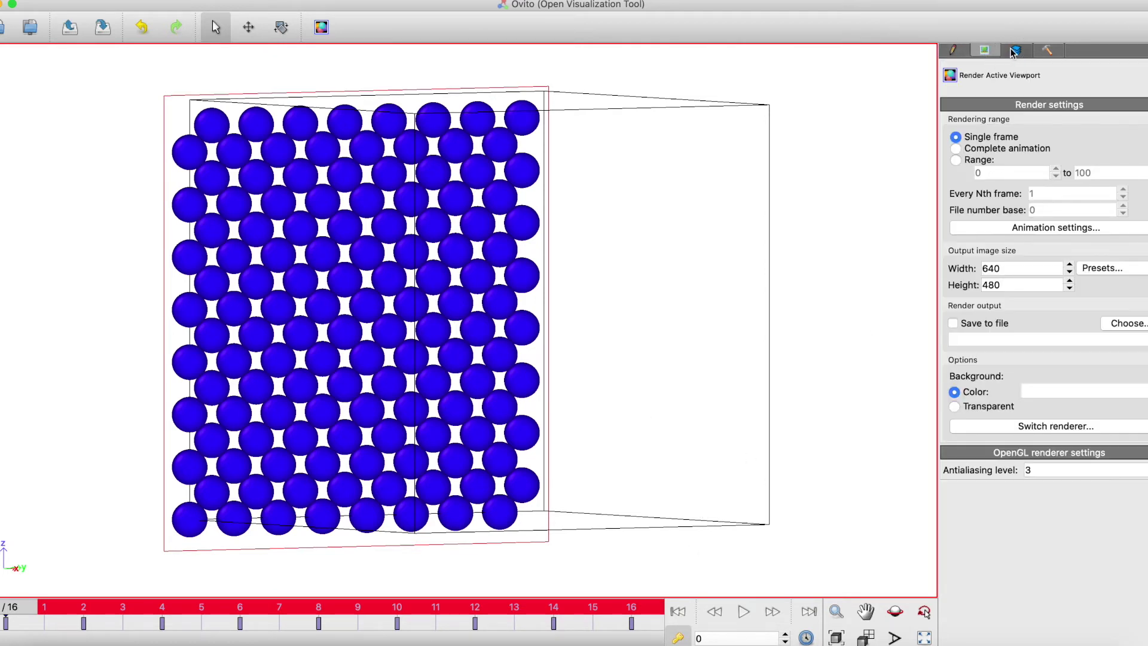
pyautogui.click(1015, 51)
pyautogui.click(1011, 81)
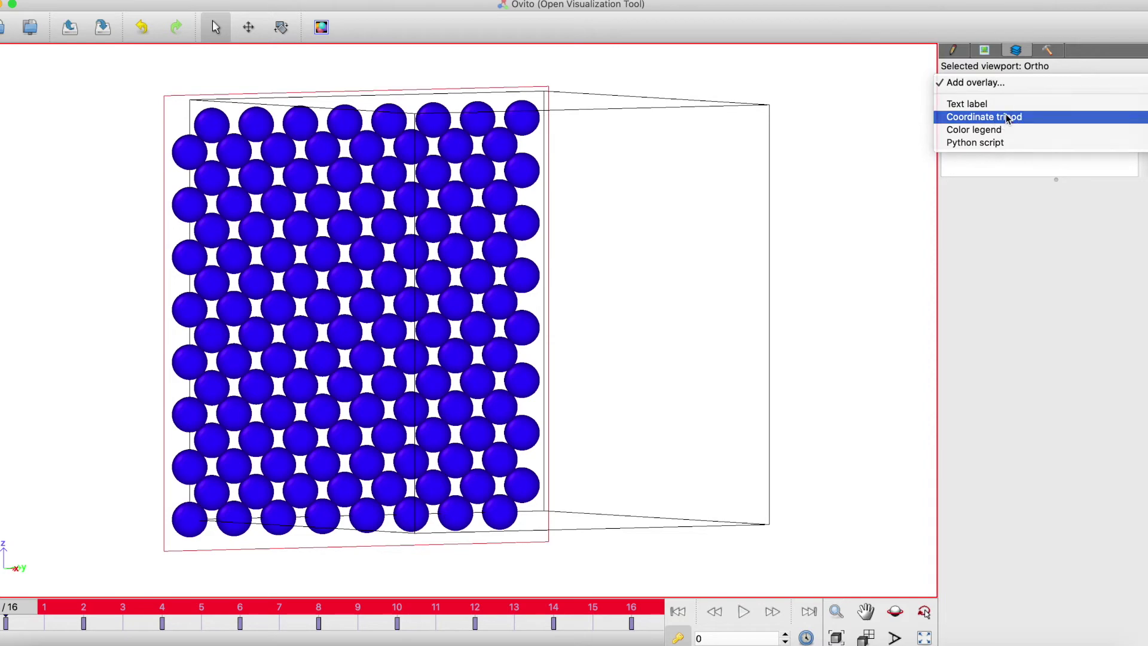
pyautogui.click(983, 116)
pyautogui.scroll(-5, 613, 370)
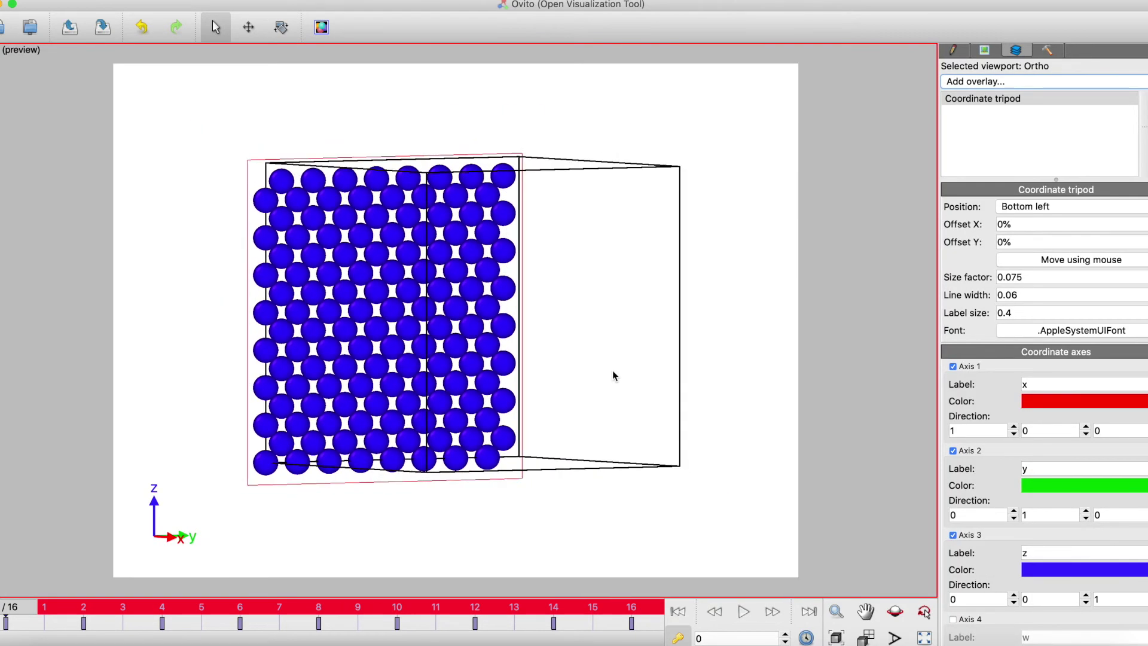
pyautogui.scroll(-1, 613, 375)
pyautogui.scroll(-1, 613, 375)
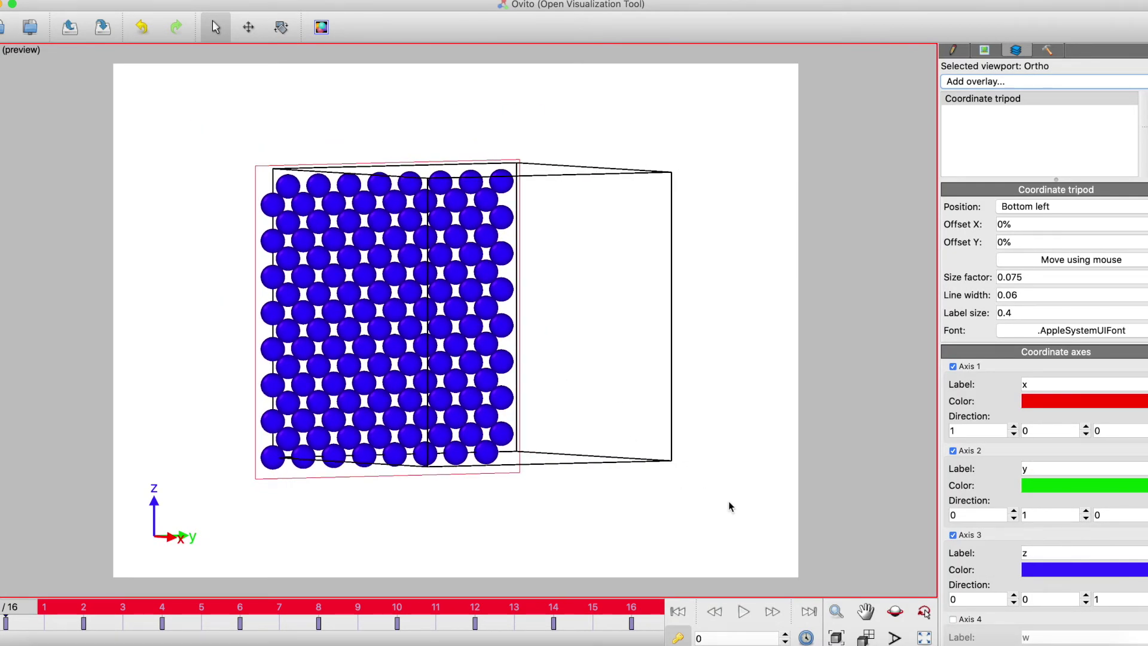
pyautogui.click(1036, 260)
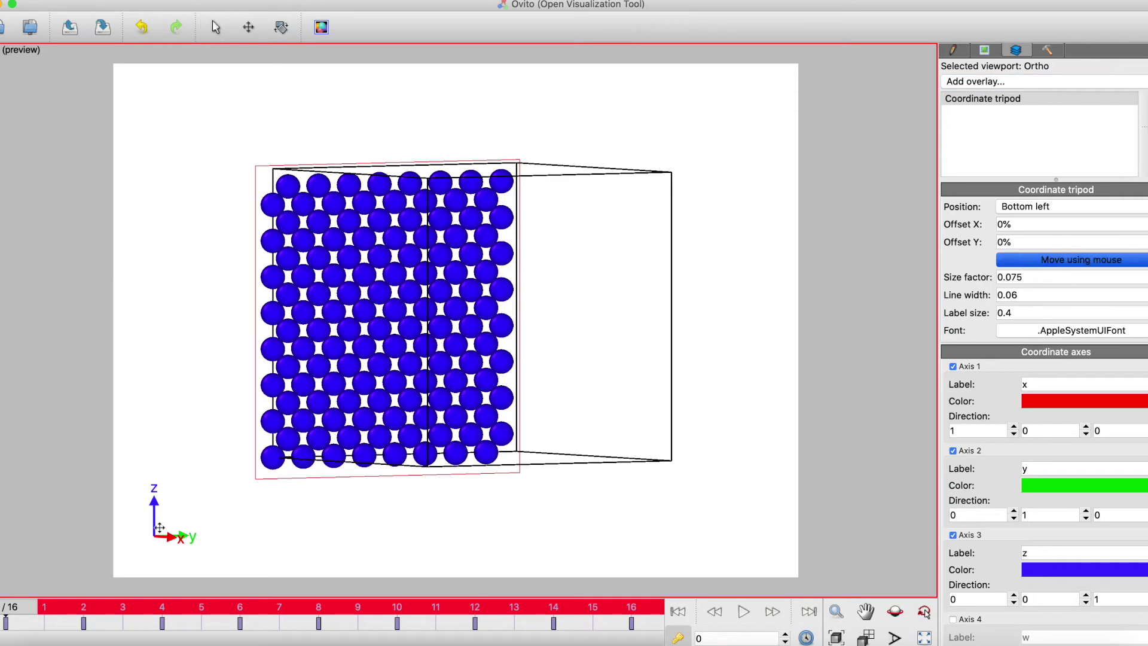
pyautogui.moveTo(160, 527); pyautogui.dragTo(220, 506)
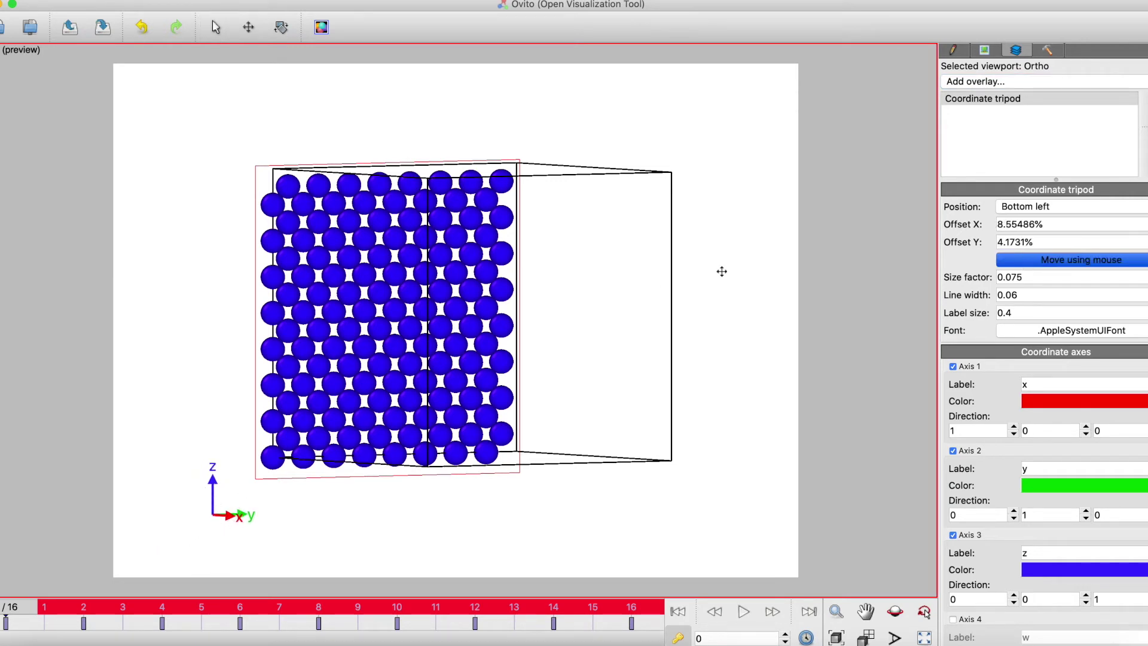
pyautogui.click(953, 52)
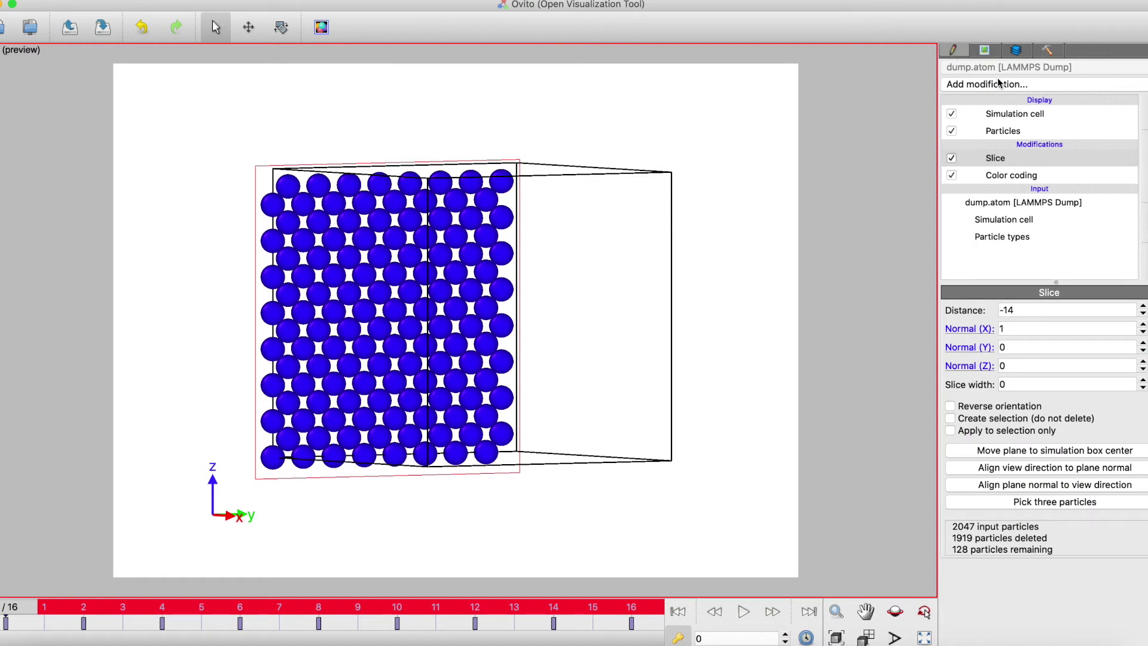
# Step: Set the render range to frames 0 through 16
pyautogui.click(986, 50)
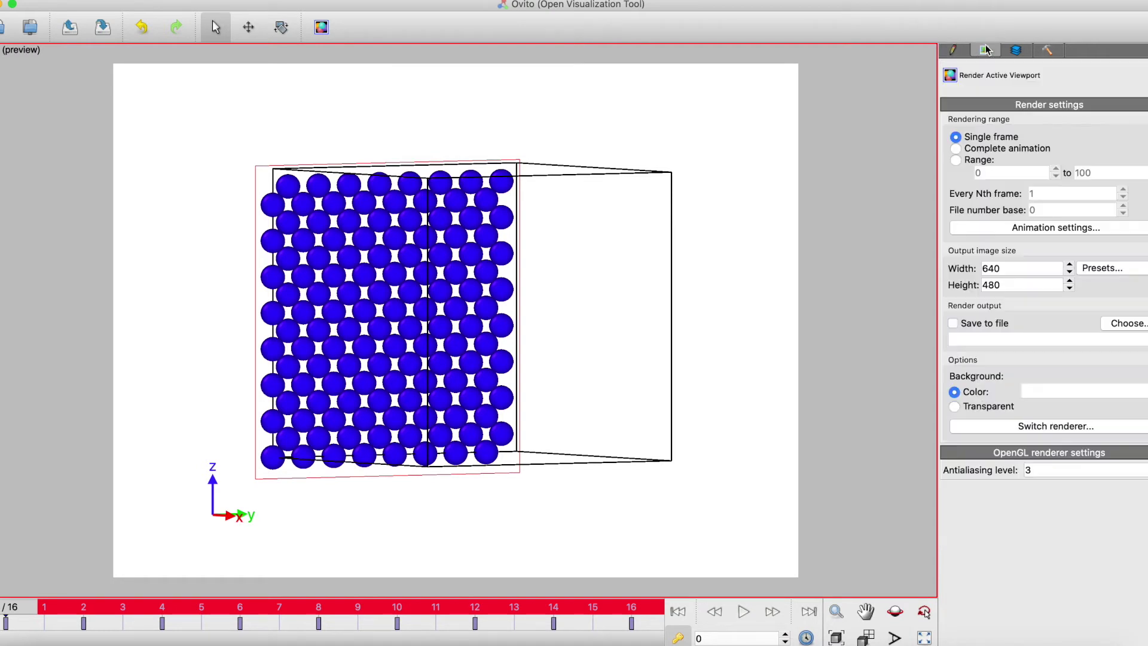
pyautogui.click(956, 160)
pyautogui.doubleClick(1086, 171)
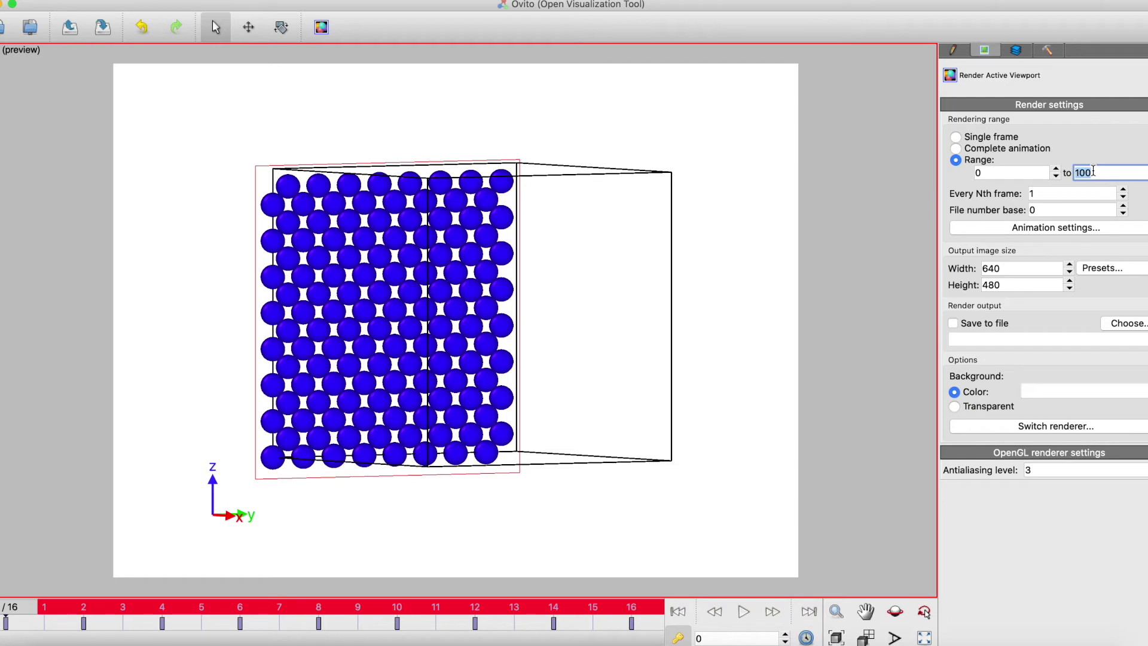
pyautogui.write('16')
# Step: Set the animation to 5 fps with half-speed viewport playback
pyautogui.click(1056, 227)
pyautogui.click(643, 278)
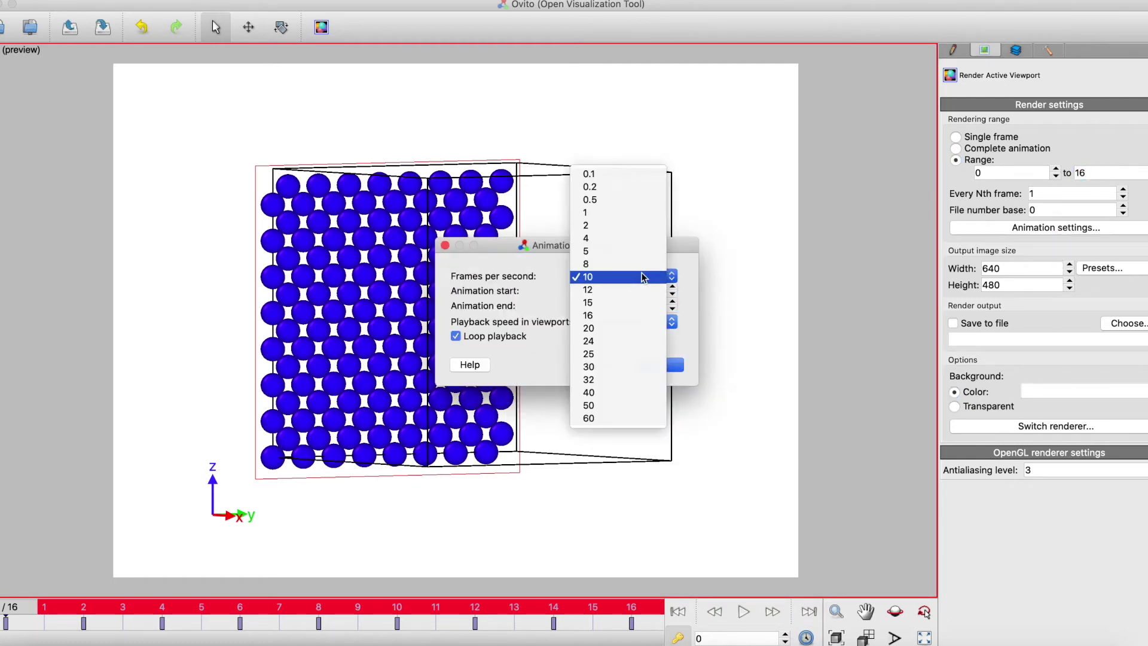
pyautogui.click(640, 251)
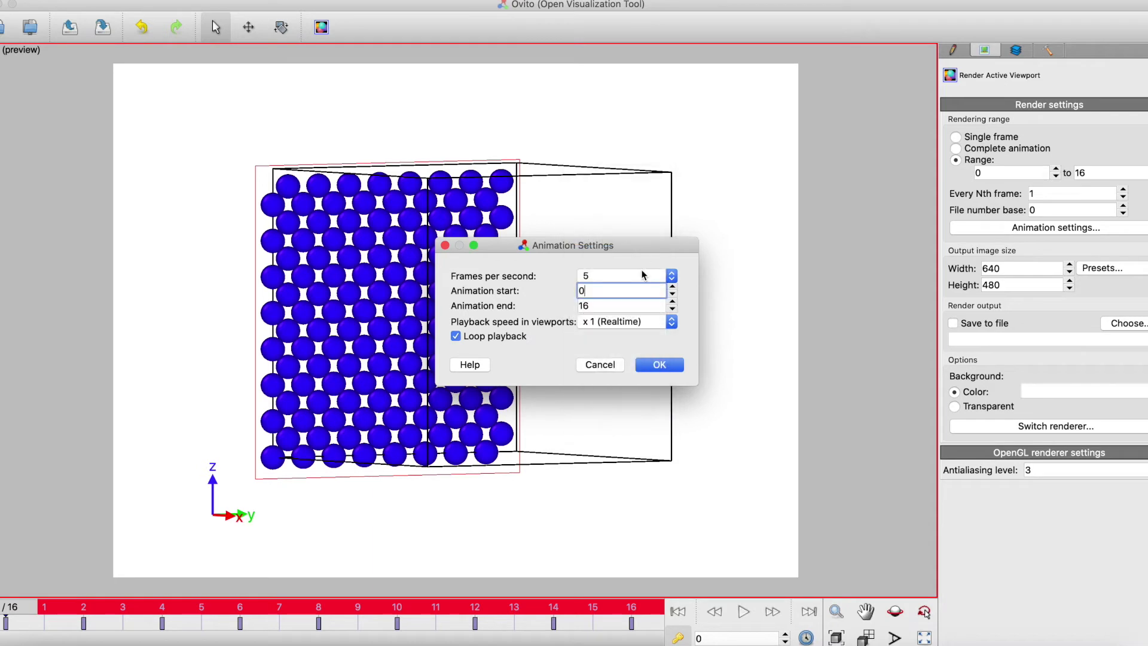
pyautogui.click(663, 323)
pyautogui.click(660, 310)
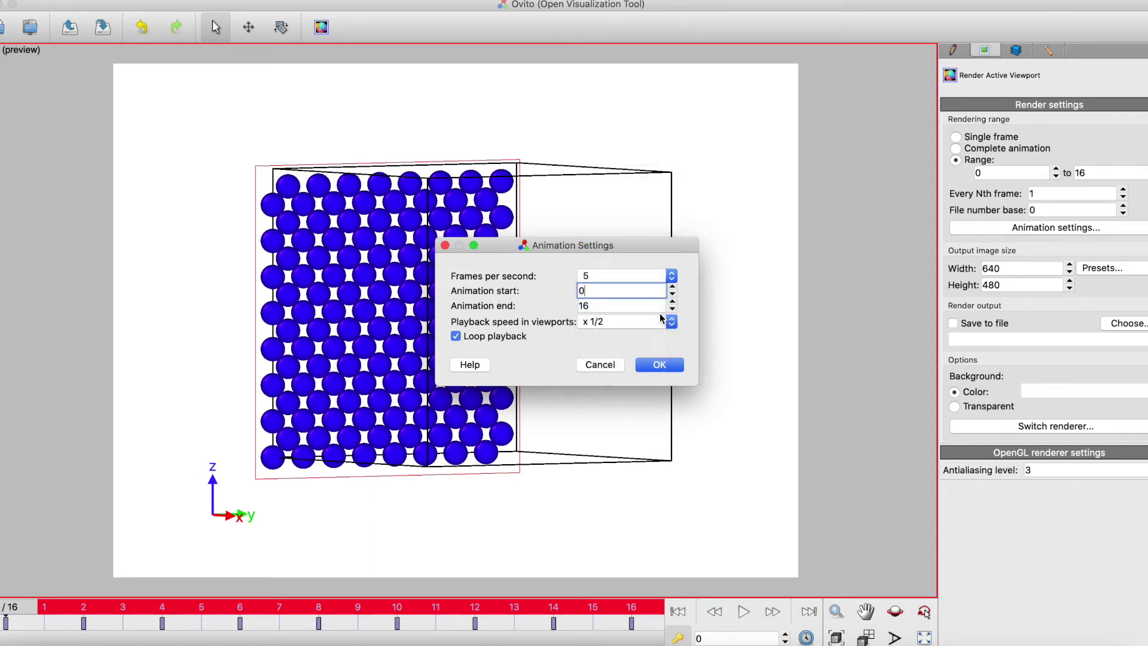
pyautogui.click(660, 365)
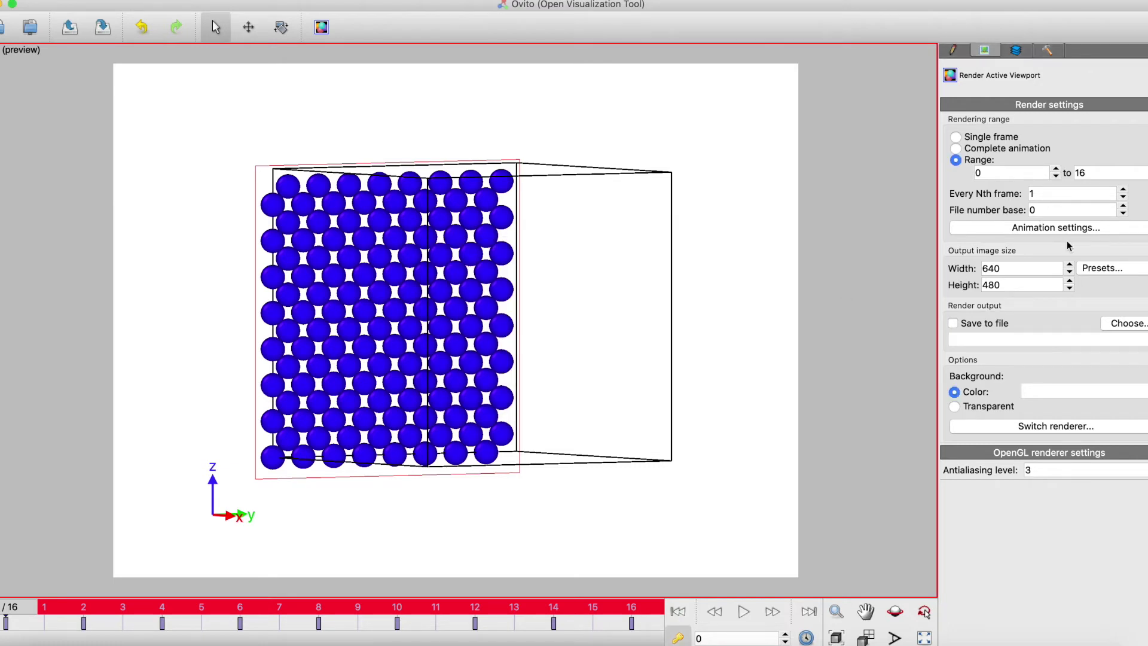
# Step: Set the render output size to 1024×768 and choose where to save the movie
pyautogui.click(1090, 267)
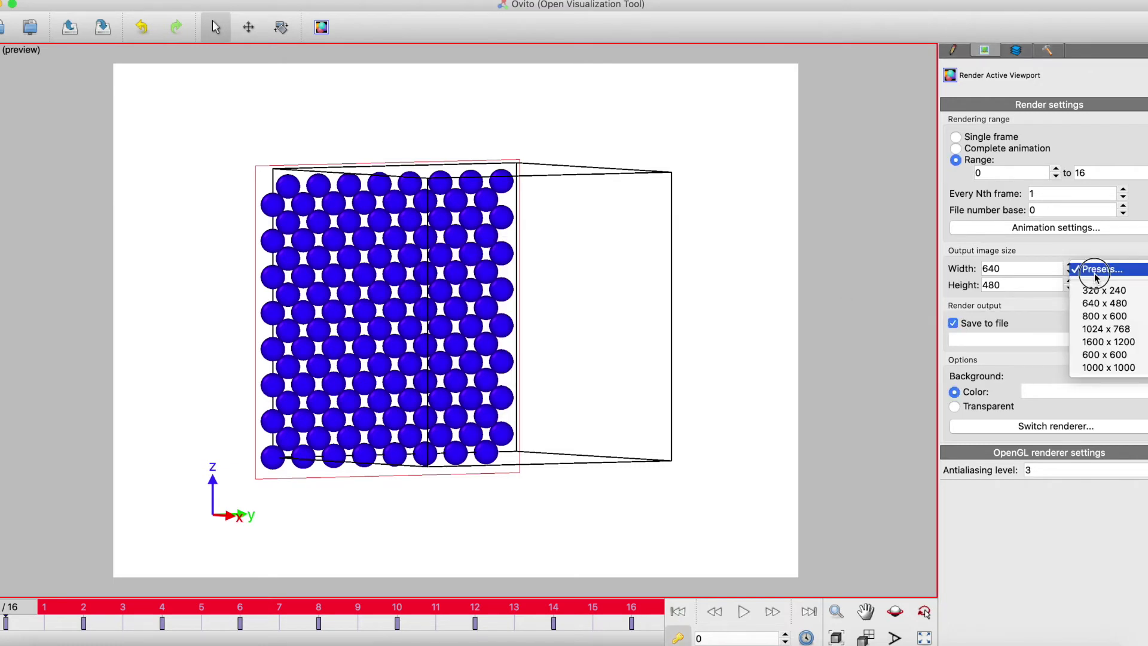
pyautogui.click(1101, 332)
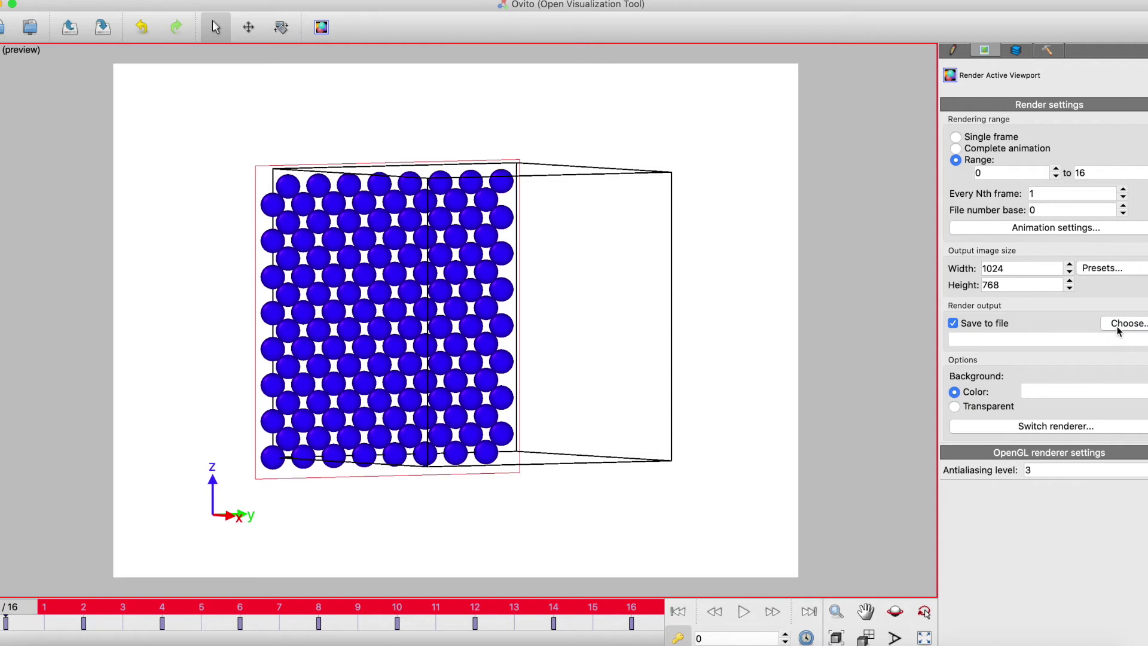
pyautogui.click(1118, 324)
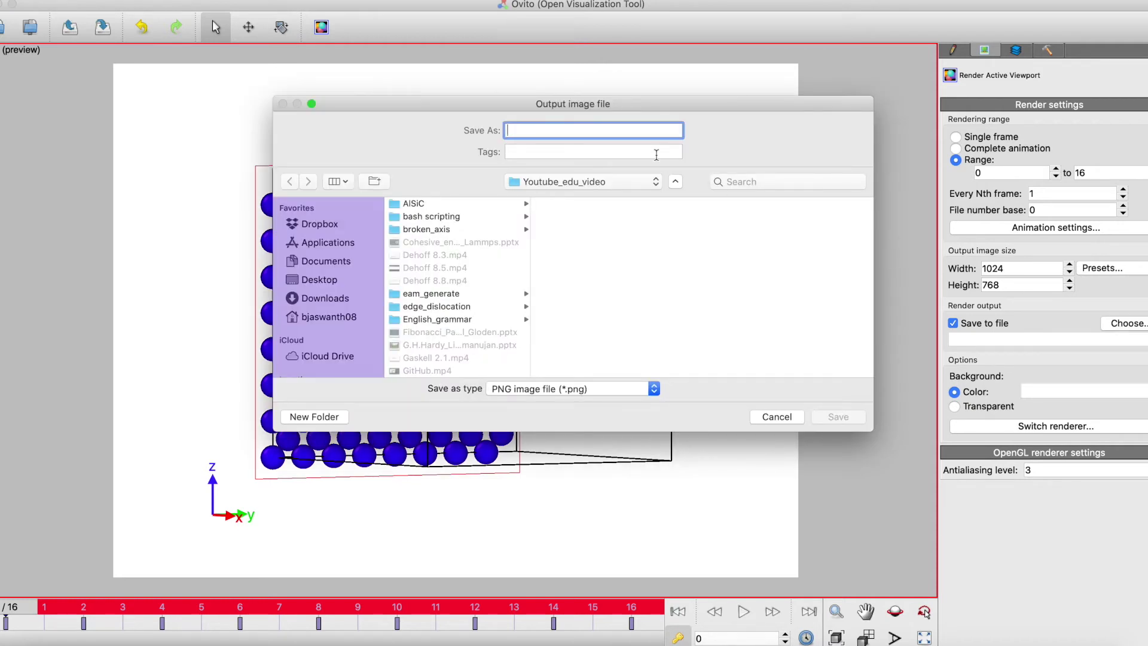
pyautogui.write('test_vacanc')
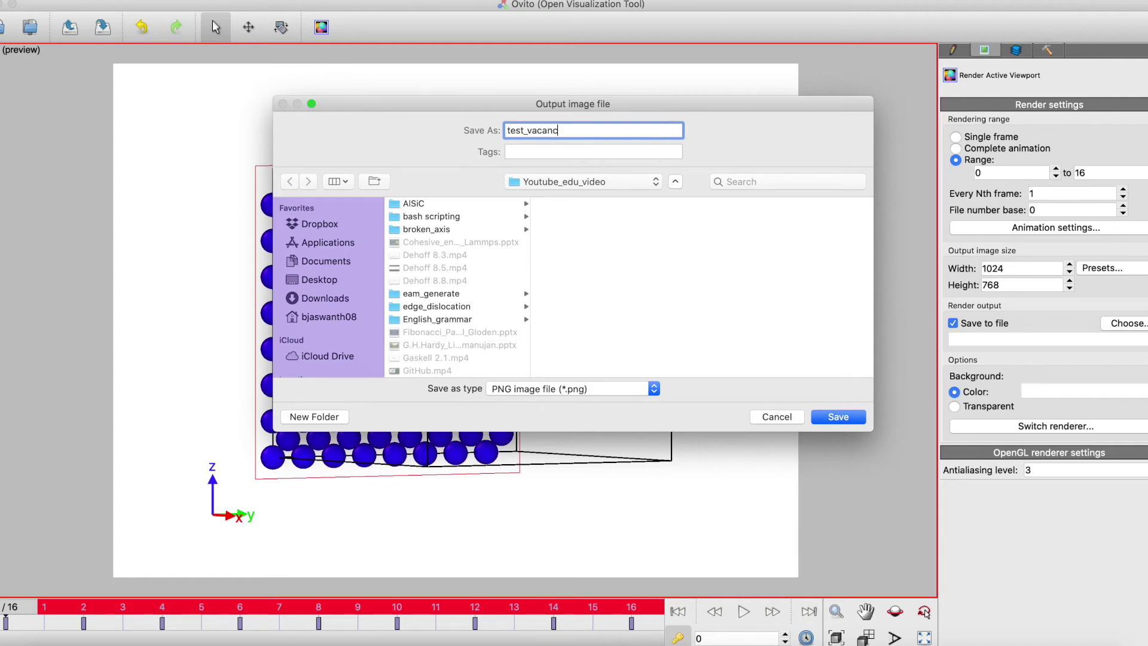
pyautogui.write('y')
pyautogui.press('Return')
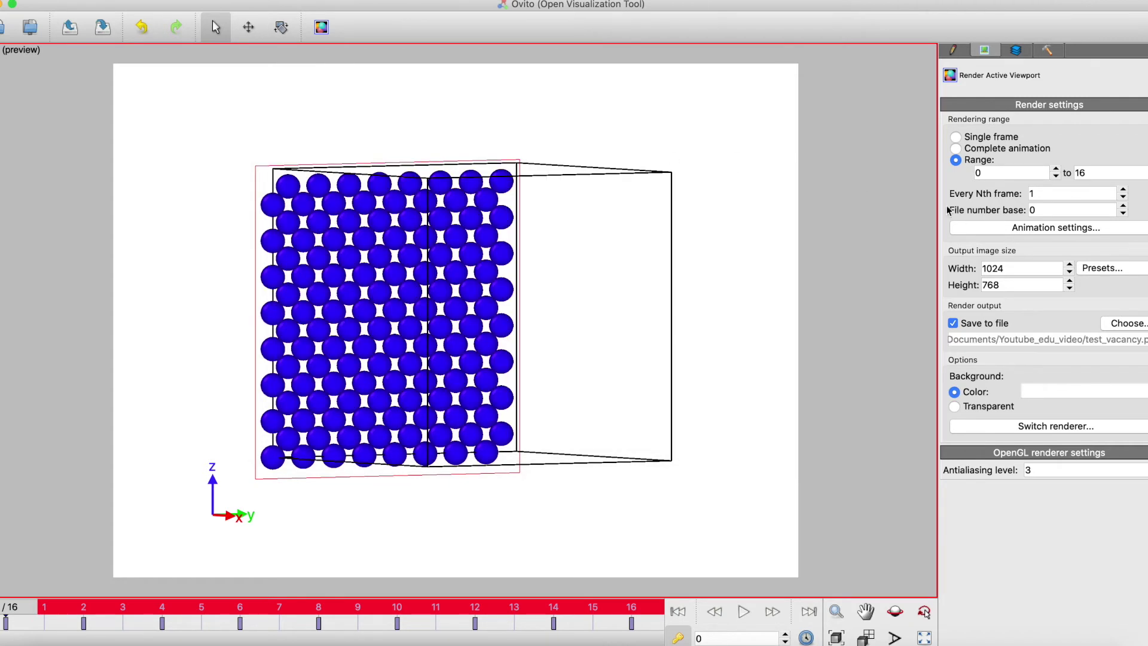
# Step: Save the output as MP4 named test_vacancy.mp4, replacing the existing file
pyautogui.click(1133, 325)
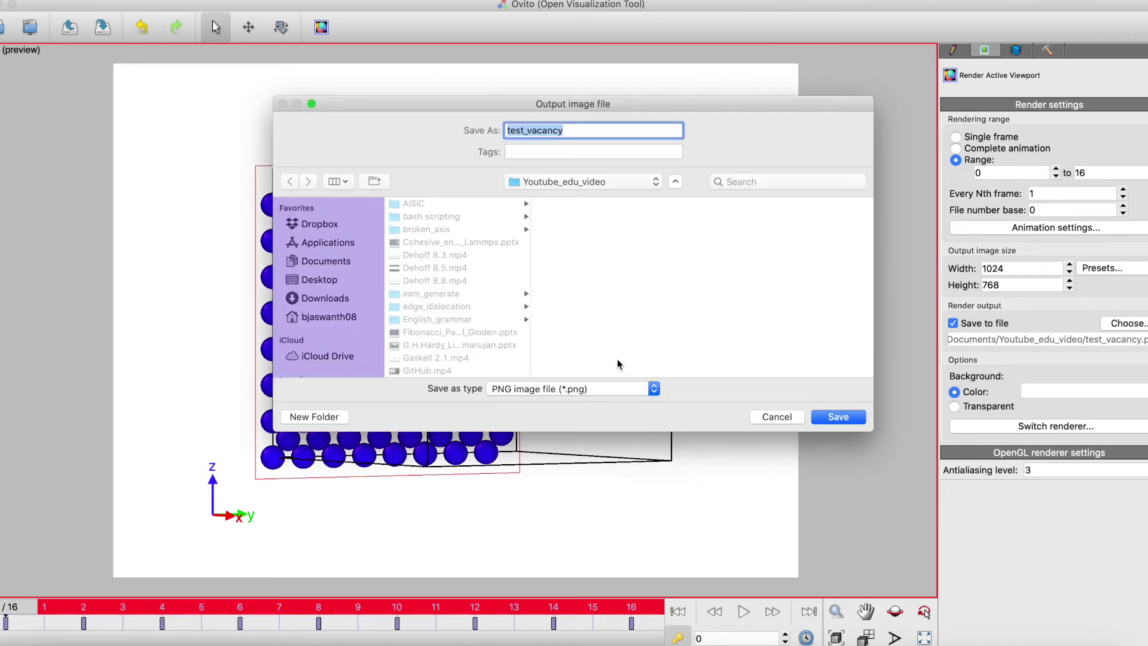
pyautogui.click(614, 387)
pyautogui.click(615, 466)
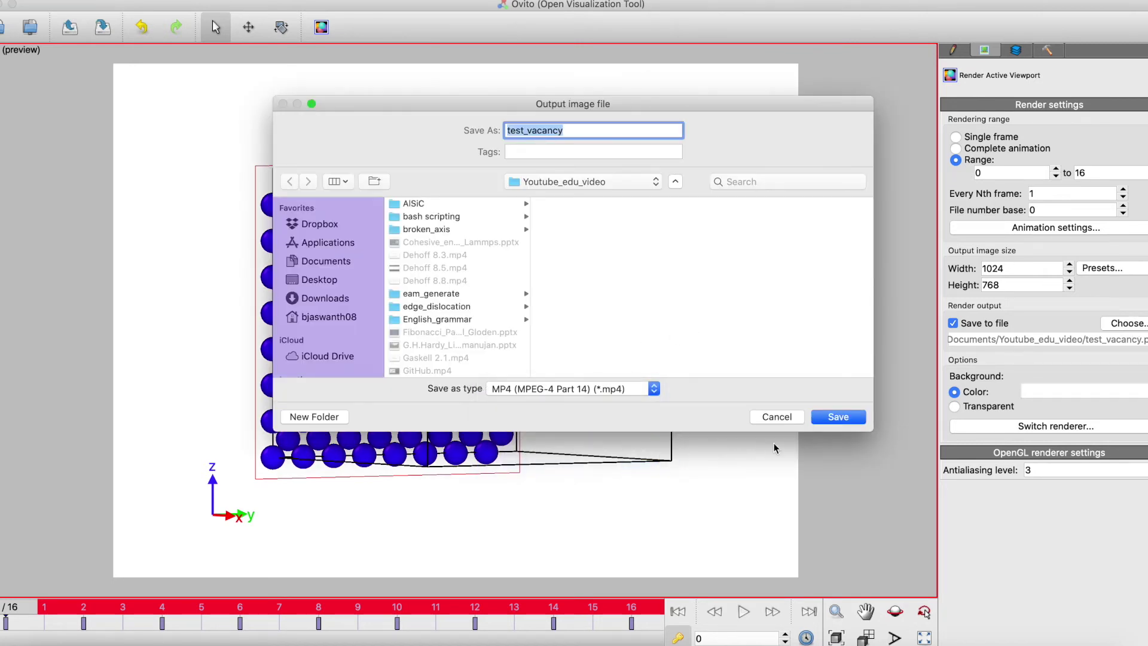
pyautogui.click(824, 417)
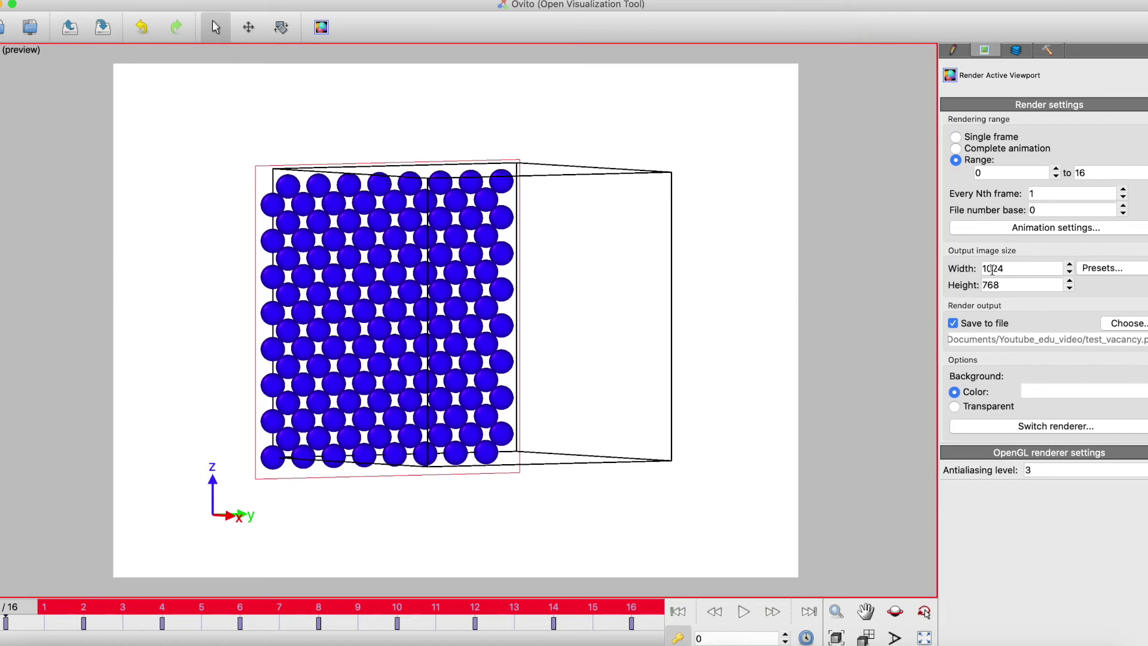
pyautogui.click(1133, 325)
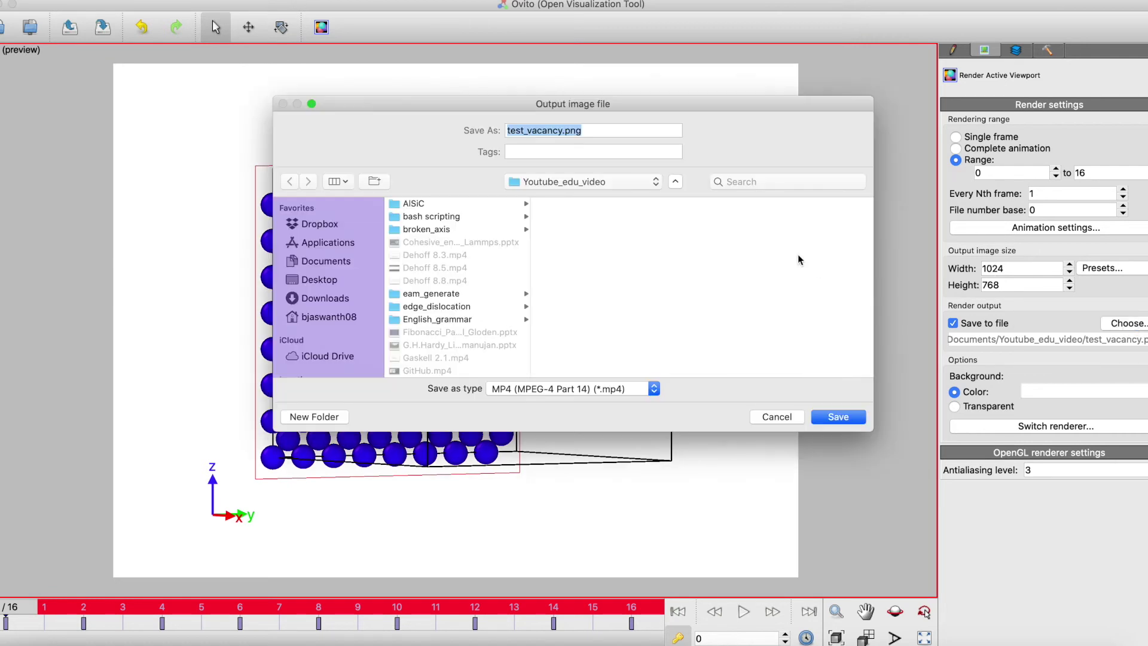
pyautogui.click(616, 131)
pyautogui.press('BackSpace')
pyautogui.press('BackSpace')
pyautogui.press('BackSpace')
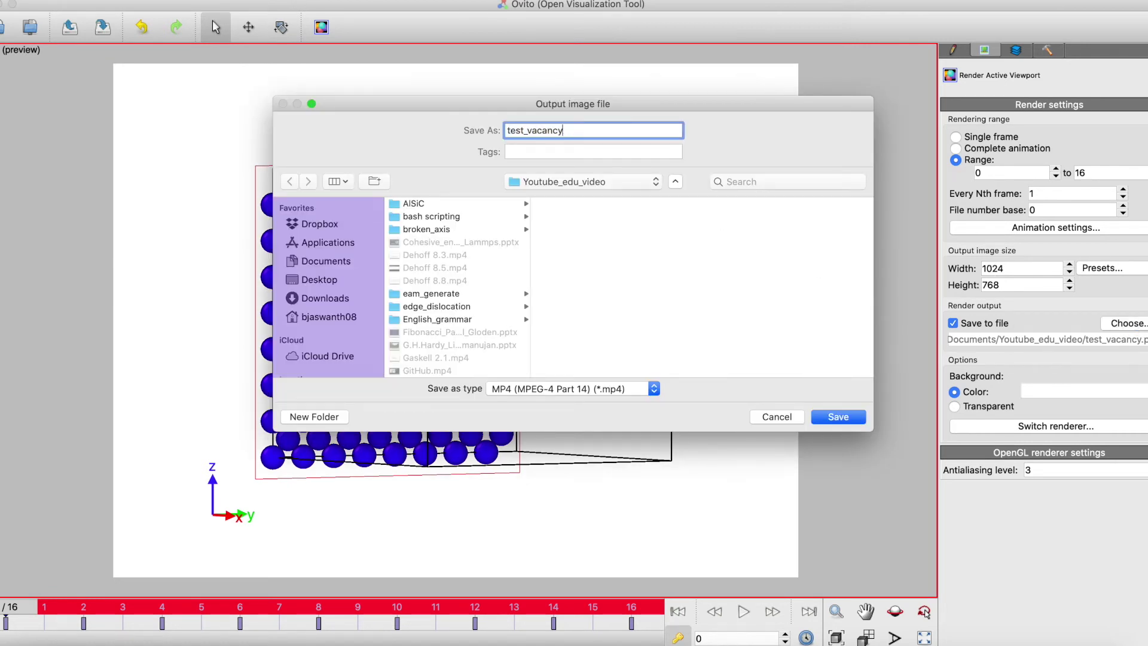
pyautogui.press('Return')
pyautogui.click(684, 198)
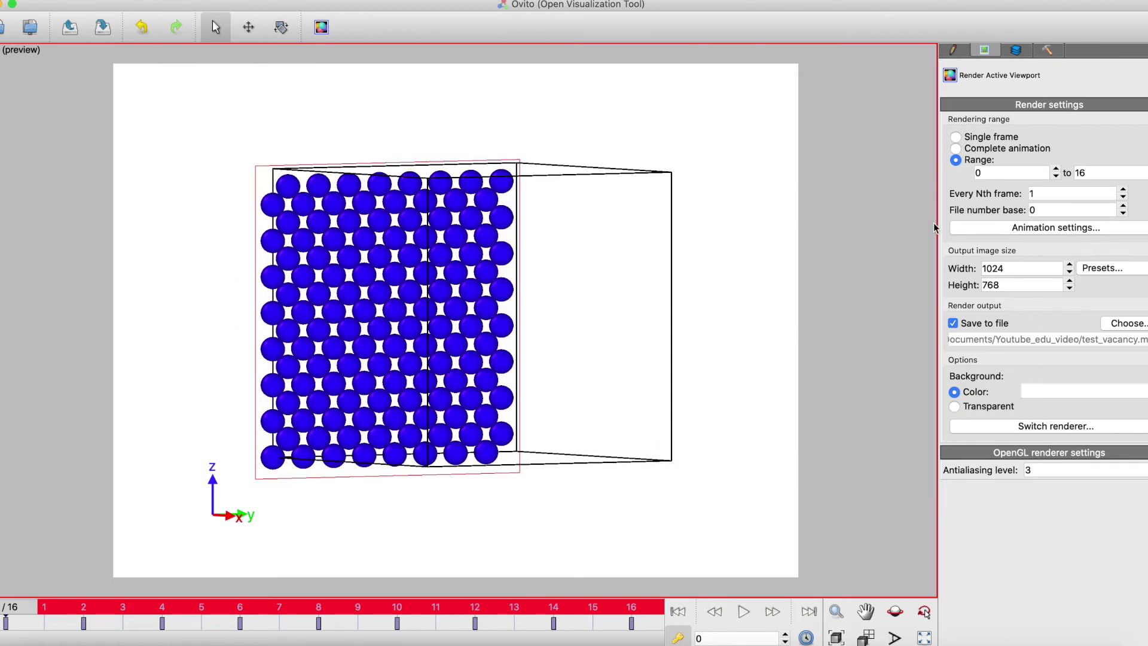
# Step: Render the active viewport's 17 frames into test_vacancy, then close the frame window
pyautogui.click(950, 76)
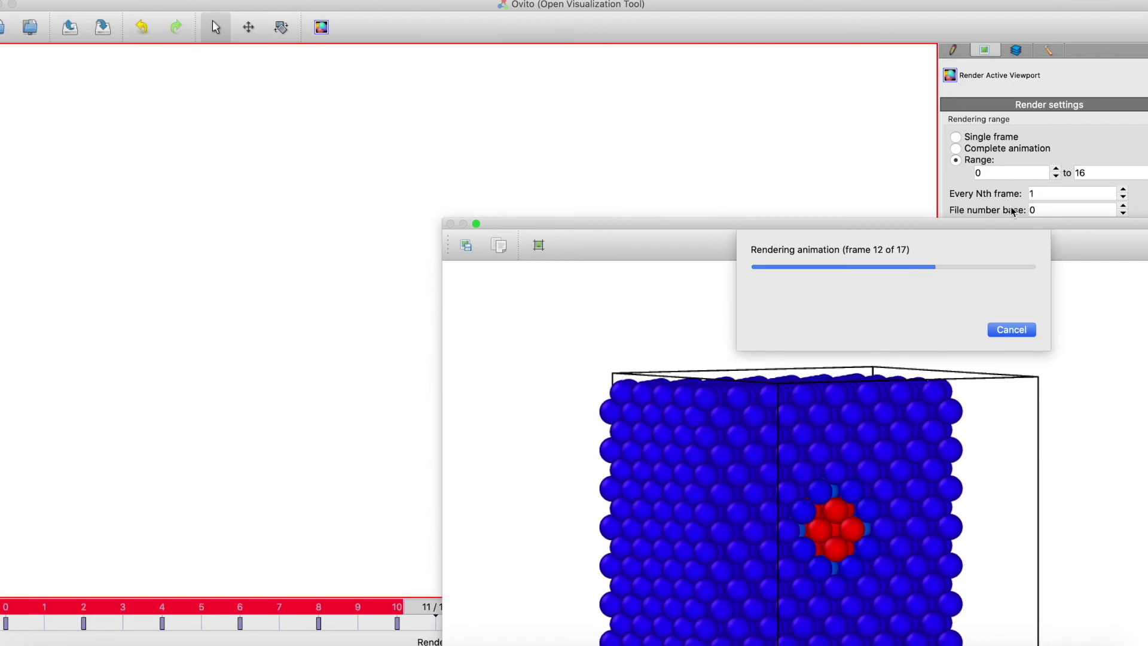
pyautogui.moveTo(1045, 225); pyautogui.dragTo(862, 90)
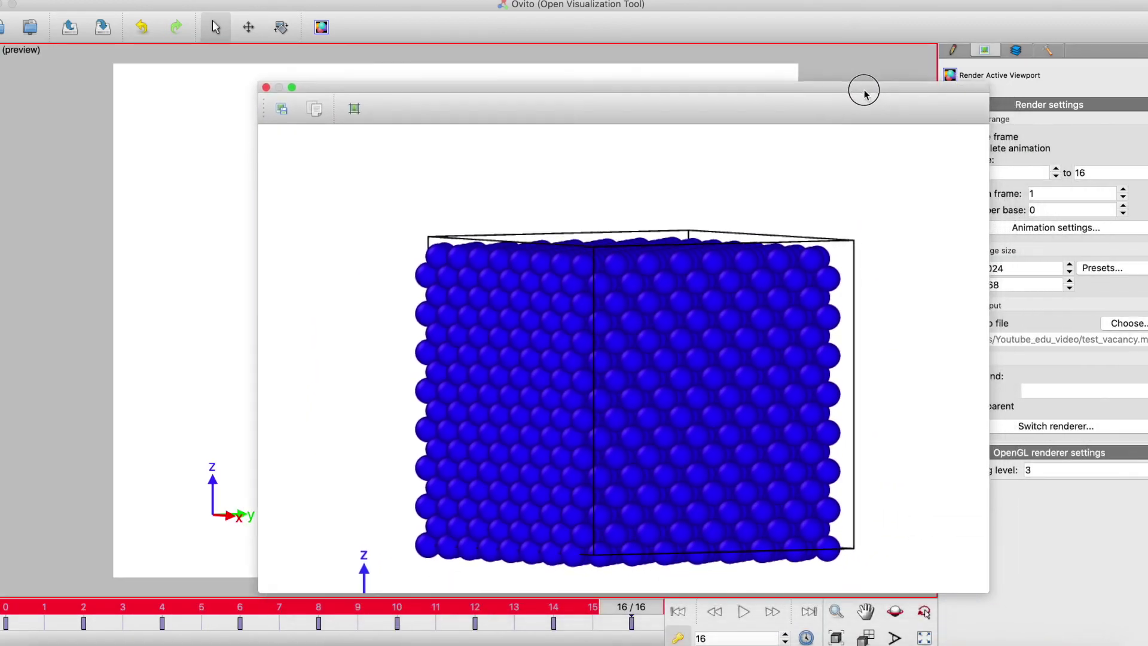
pyautogui.click(266, 86)
pyautogui.press('super+space')
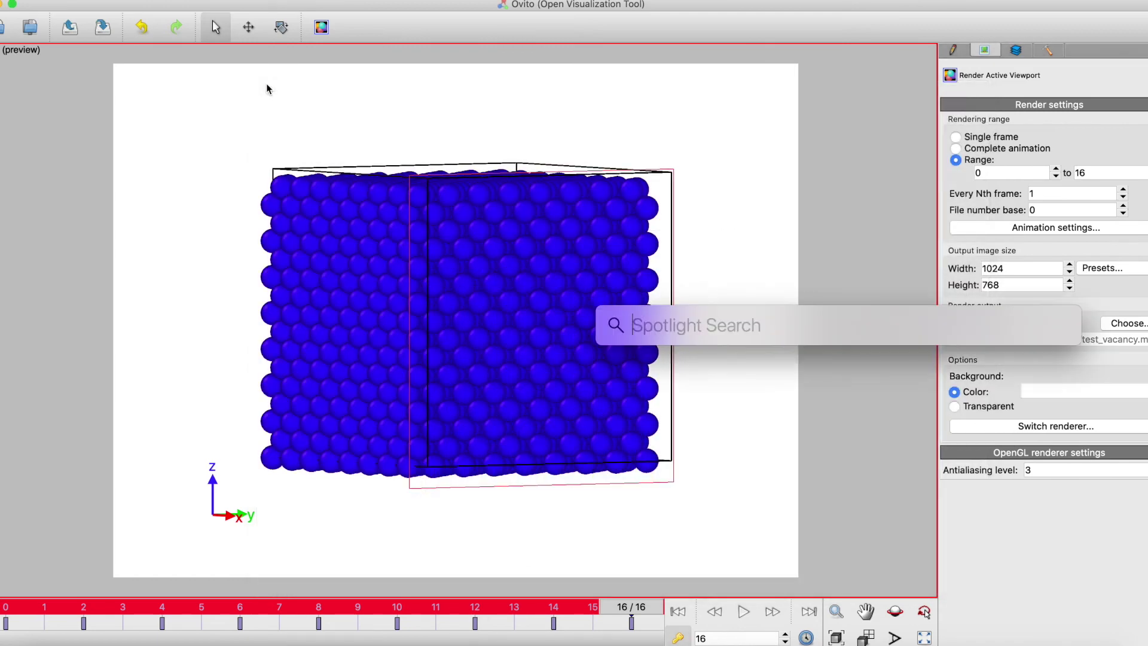
pyautogui.write('test_vacancy.mp4')
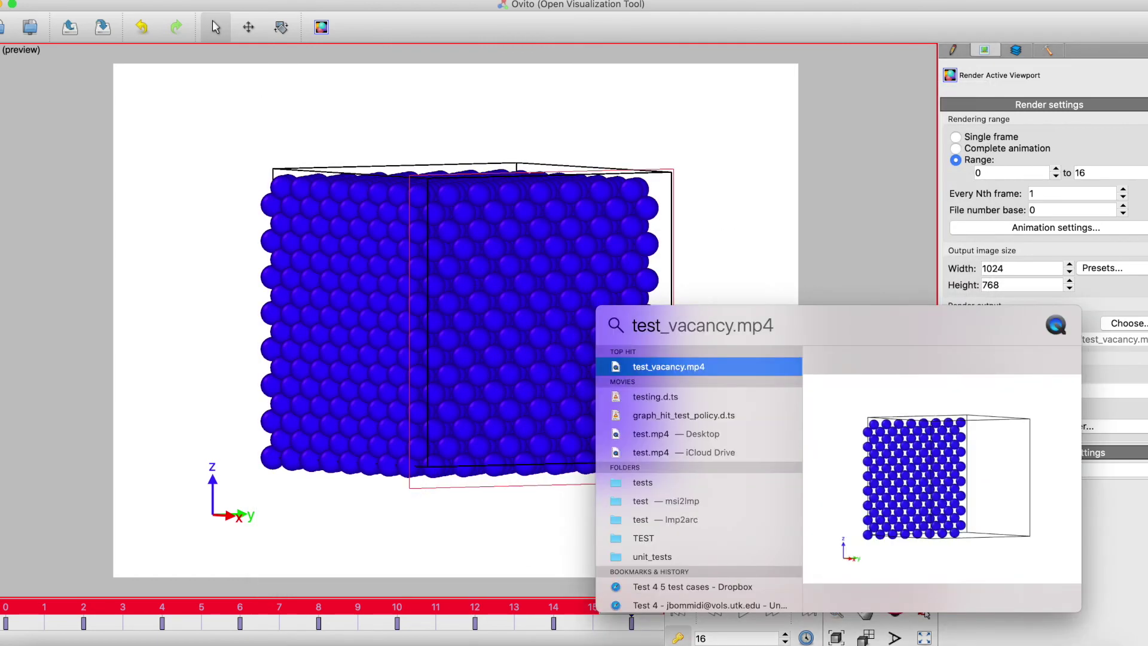
pyautogui.press('Return')
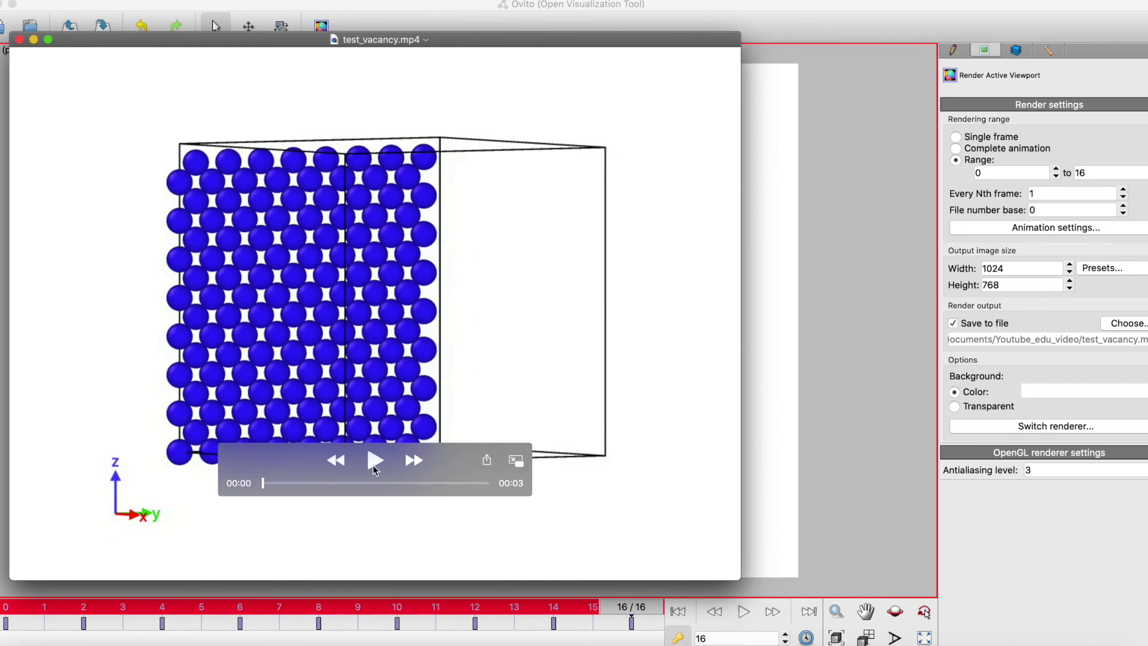
pyautogui.click(375, 461)
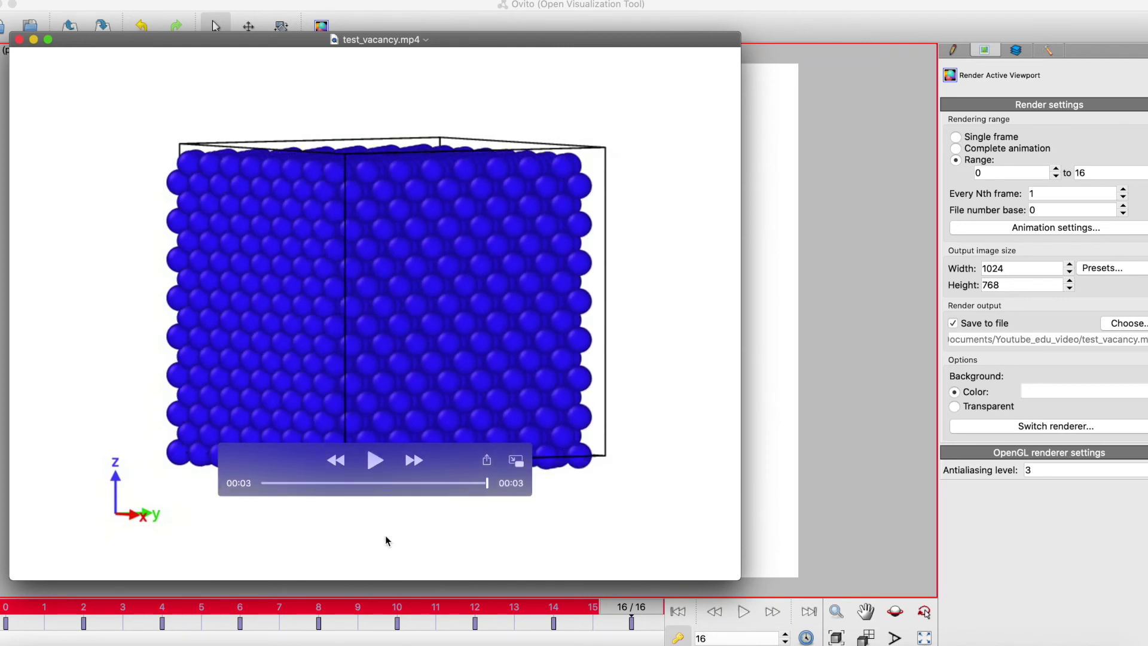
pyautogui.click(18, 40)
pyautogui.click(672, 378)
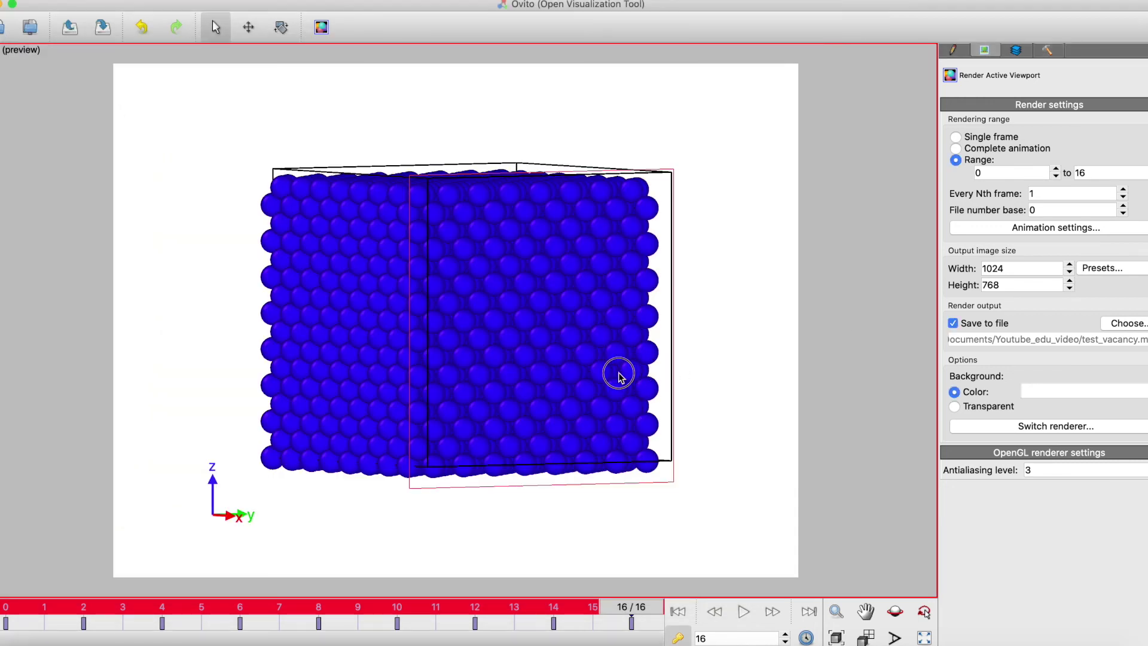
pyautogui.click(895, 611)
# Step: Orbit the crystal face-on along x and rename the render output to test_vacancy_2
pyautogui.moveTo(769, 456); pyautogui.dragTo(607, 441)
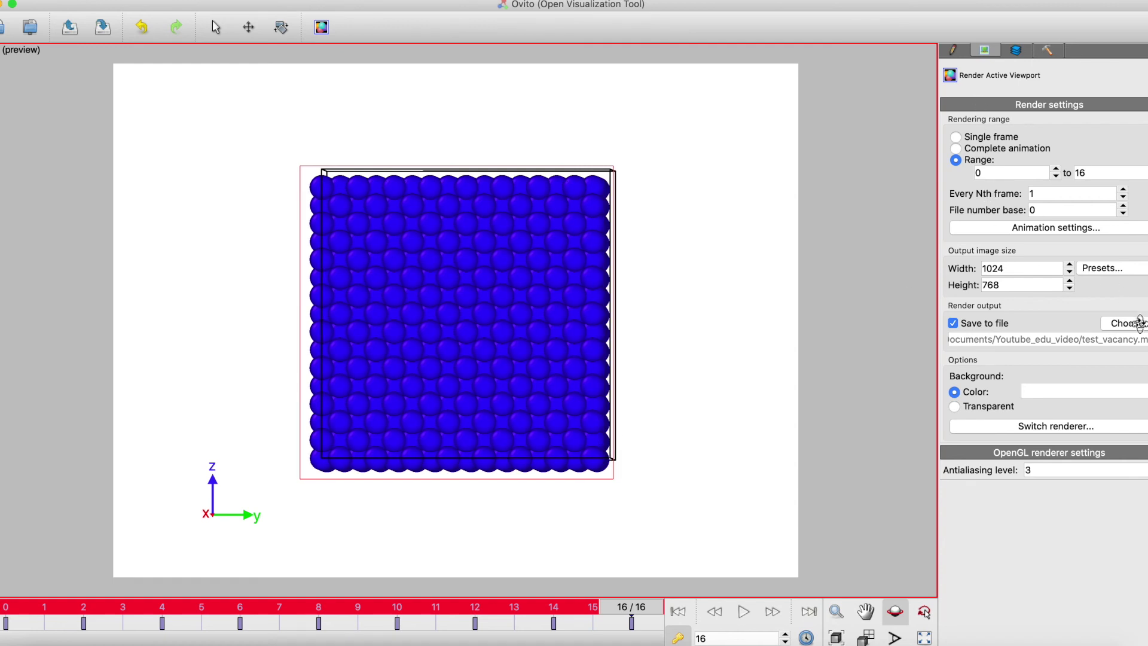
pyautogui.click(1120, 325)
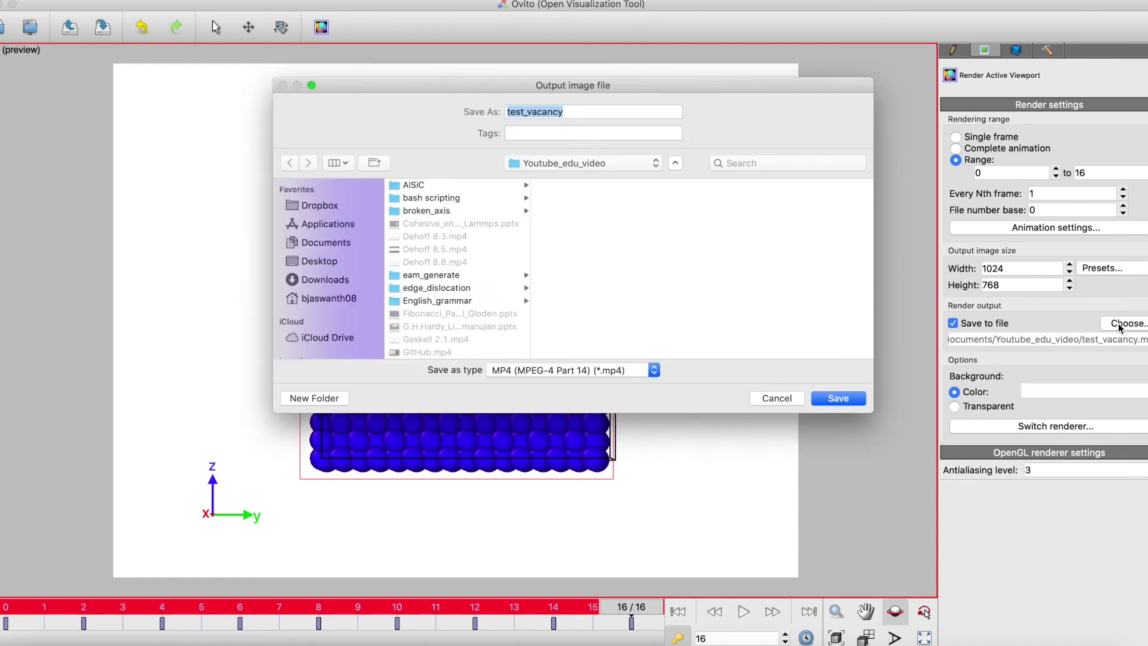
pyautogui.press('Right')
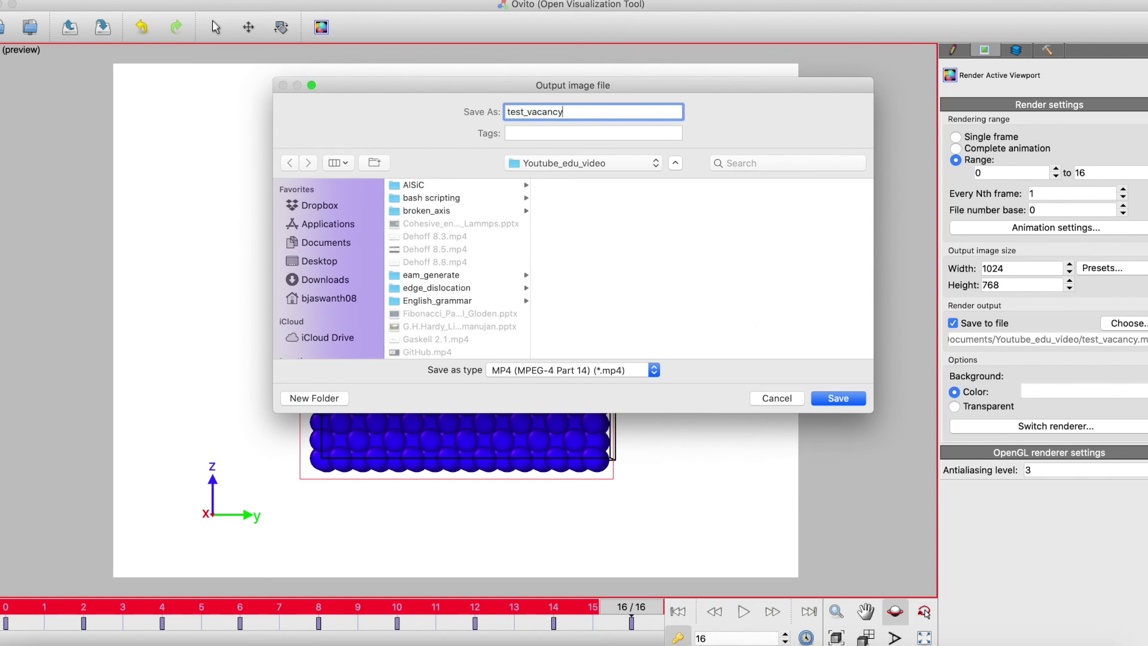
pyautogui.press('Return')
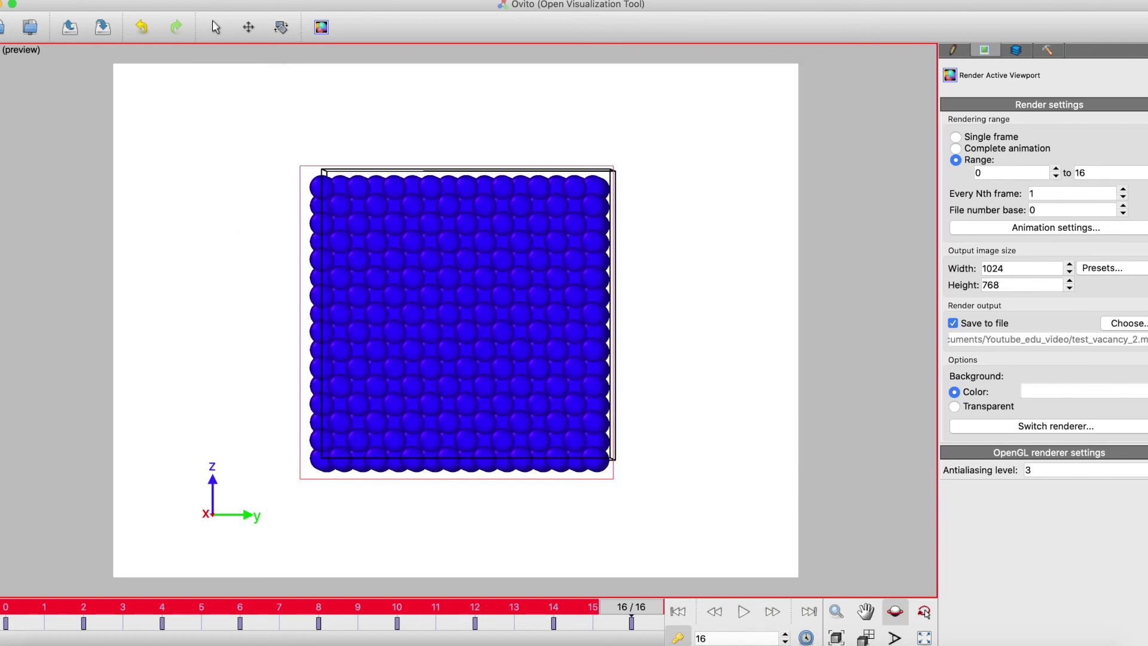
# Step: Render the face-on animation into test_vacancy_2.mp4 and close the frame window
pyautogui.click(951, 76)
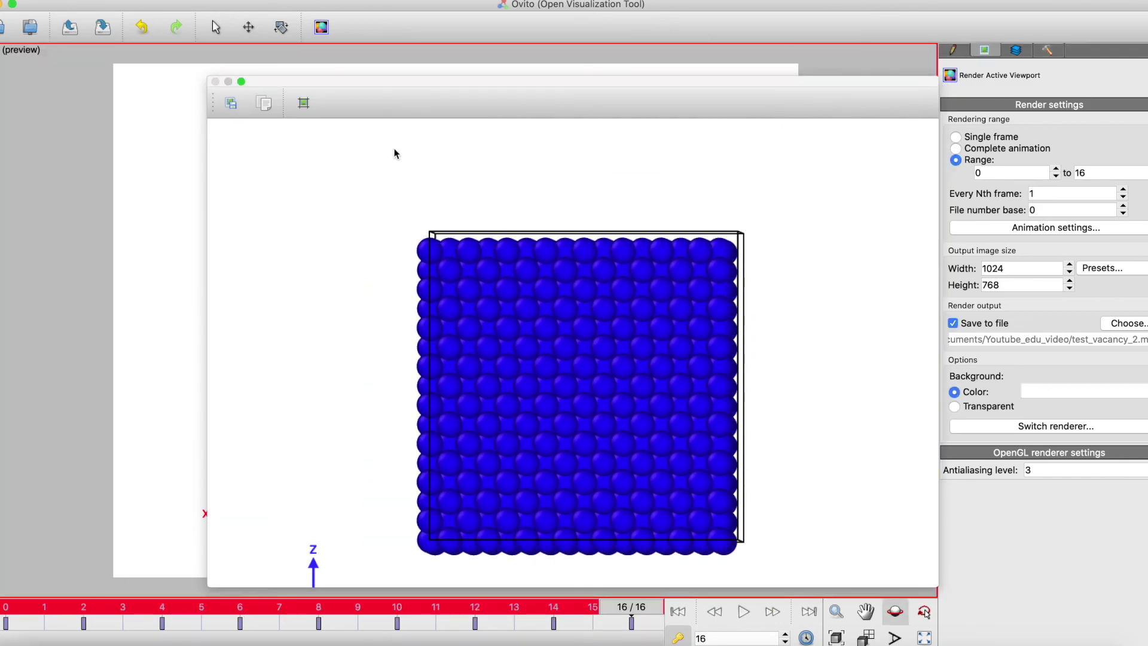
pyautogui.click(214, 81)
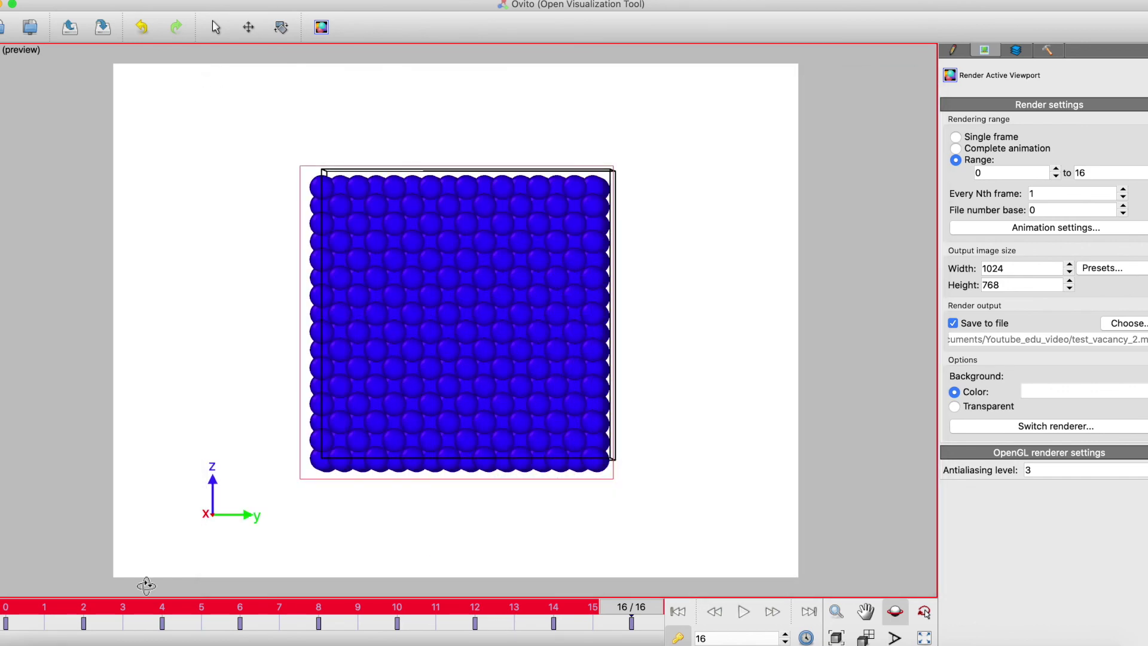
pyautogui.press('super+space')
pyautogui.write('test')
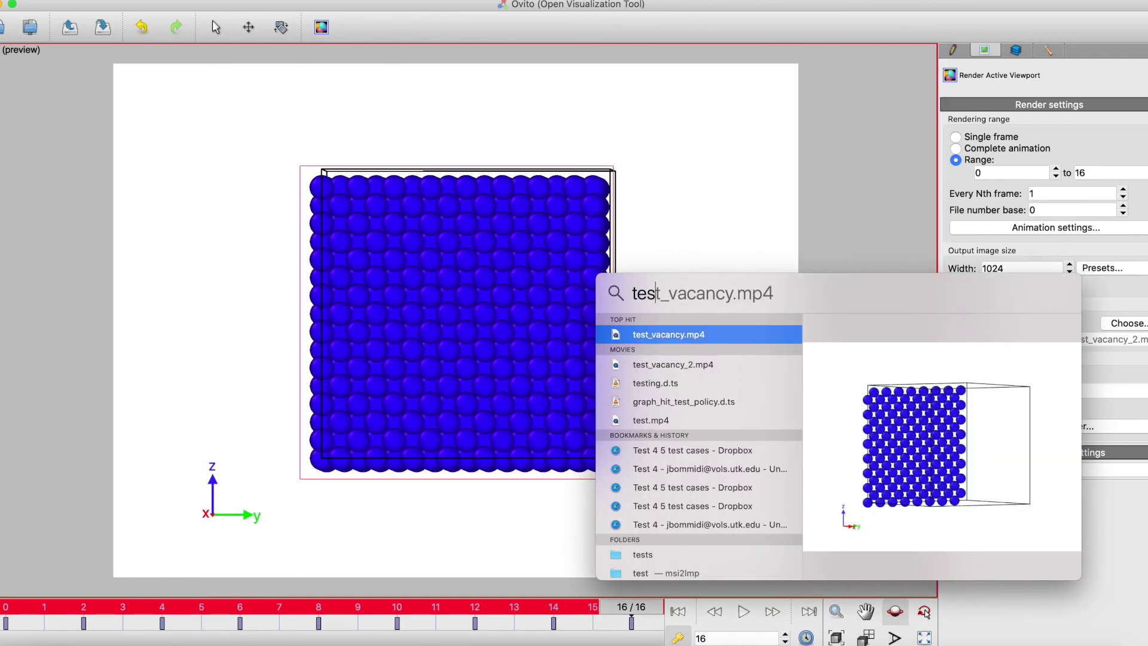
# Step: Open test_vacancy_2.mp4 from the search results in QuickTime and play it
pyautogui.press('Down')
pyautogui.press('Return')
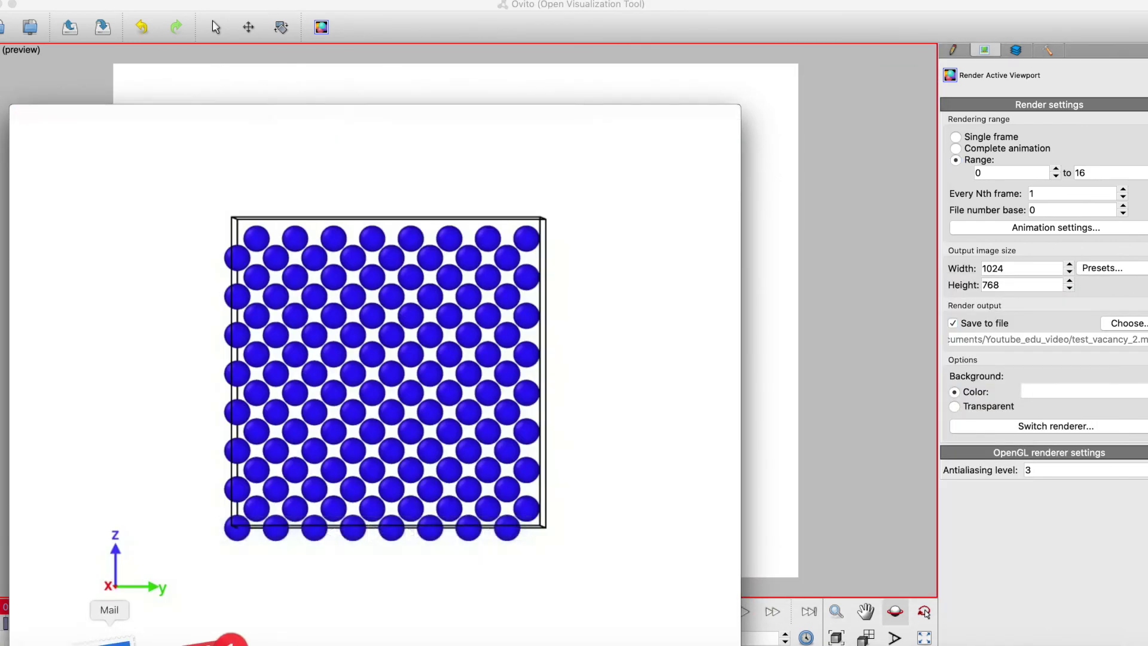
pyautogui.click(373, 533)
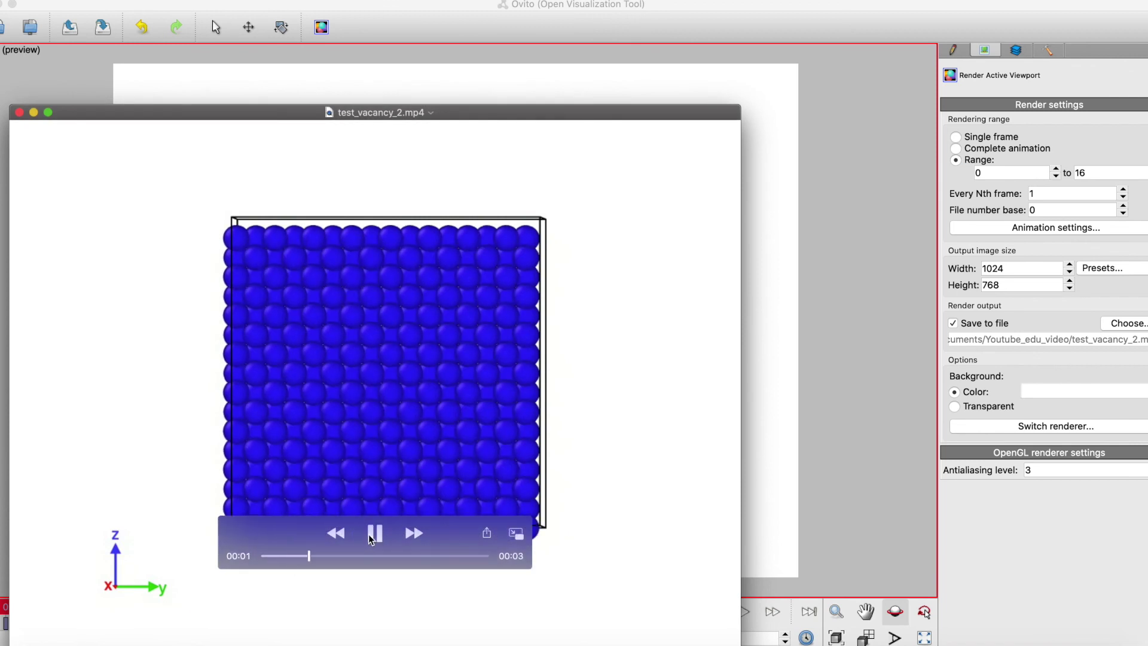